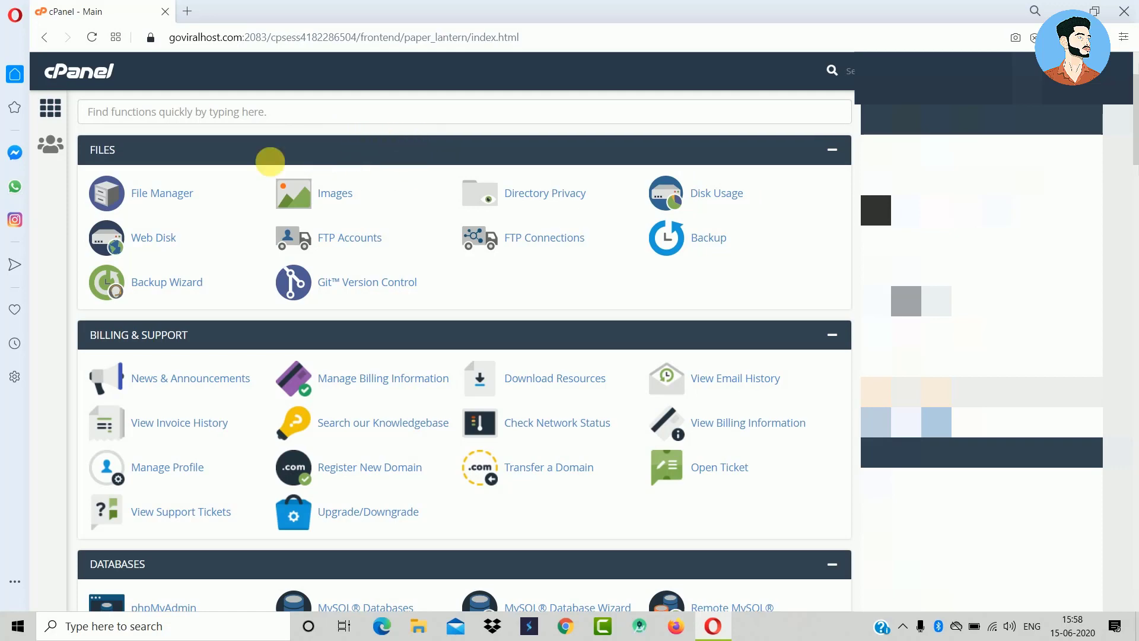
Open the Softaculous Apps Installer from the Software section of the hosting control panel.
scroll(299, 361, down, 5)
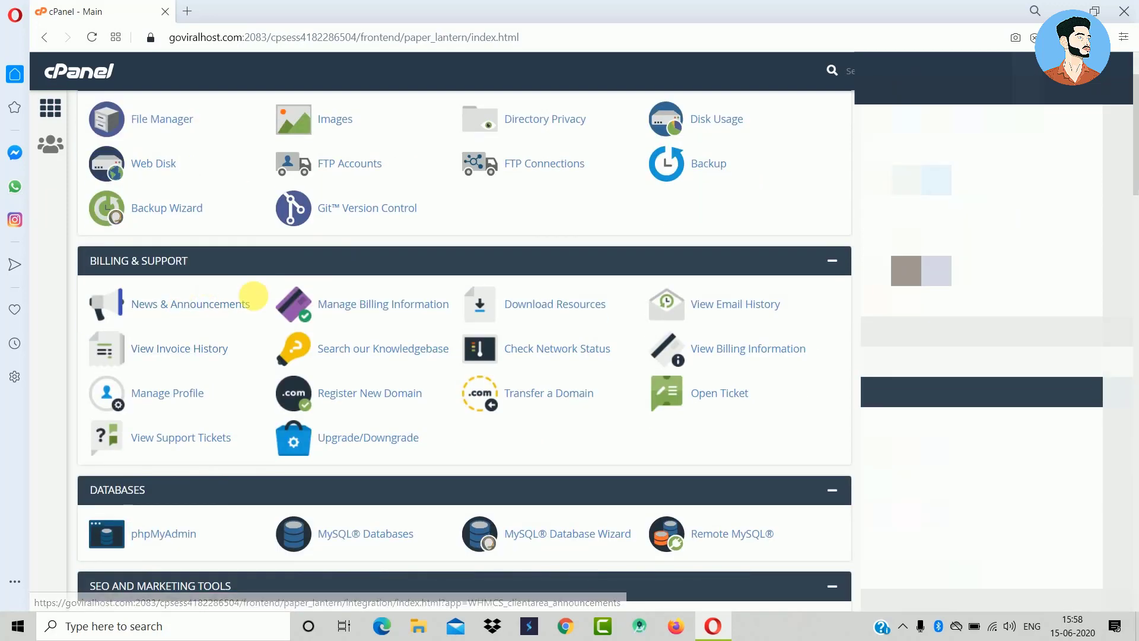
scroll(201, 375, down, 3)
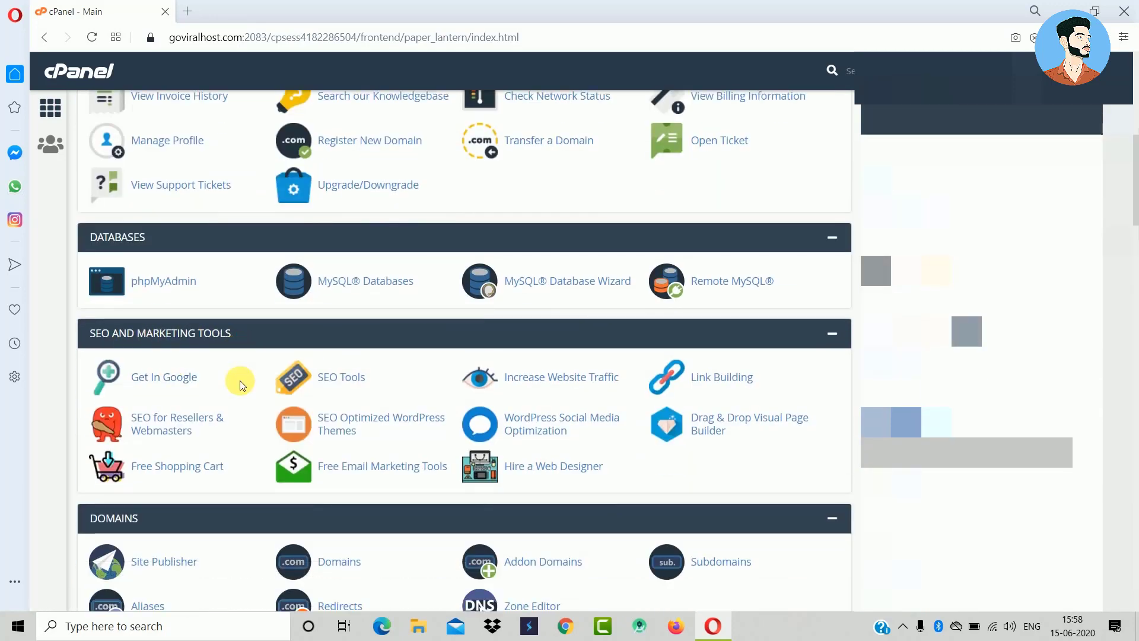
scroll(262, 438, down, 2)
scroll(106, 404, down, 8)
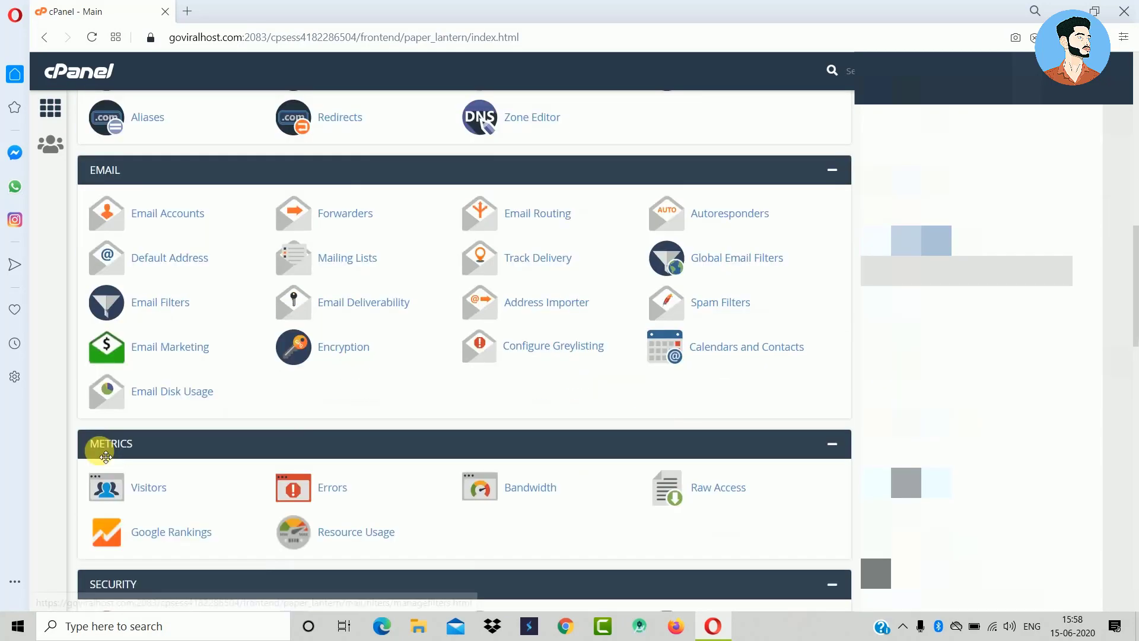
scroll(172, 472, down, 2)
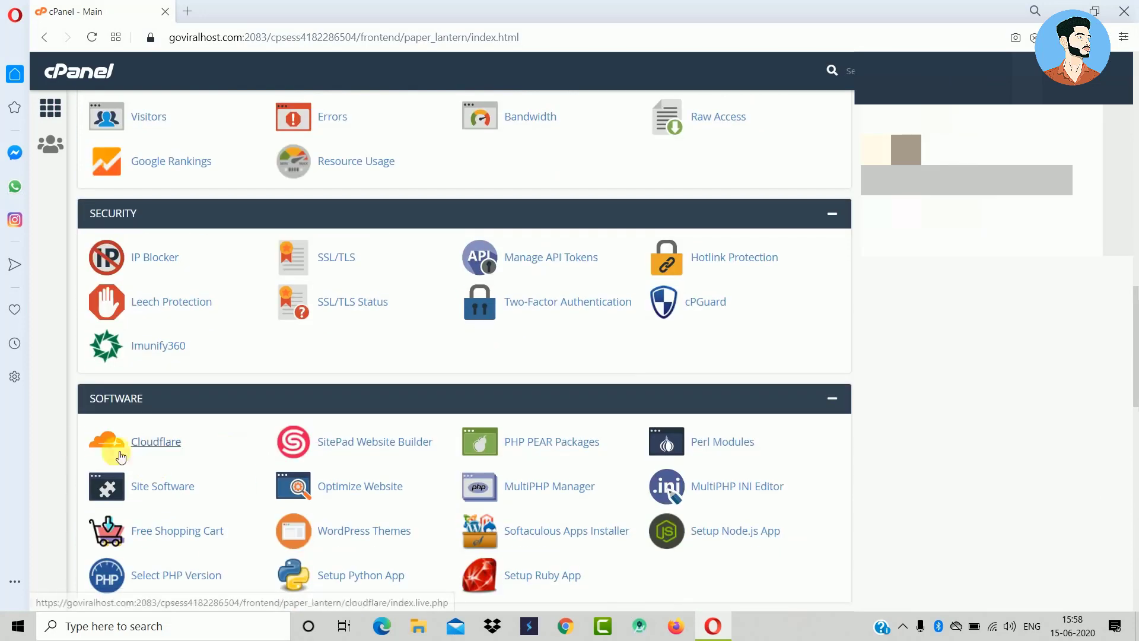
scroll(261, 427, down, 3)
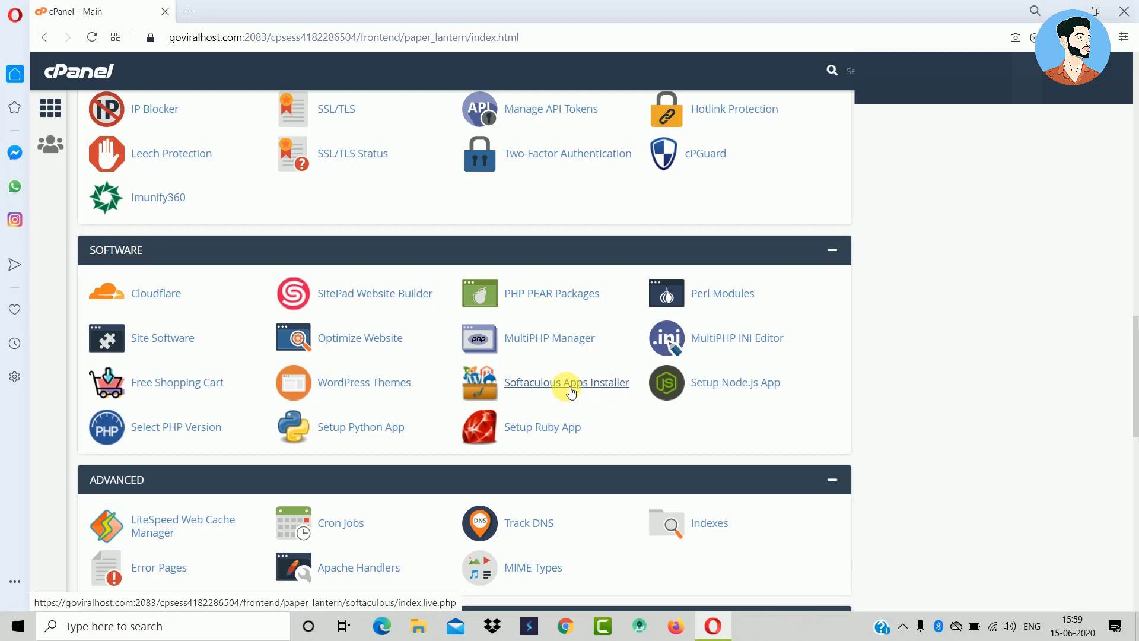
click(513, 385)
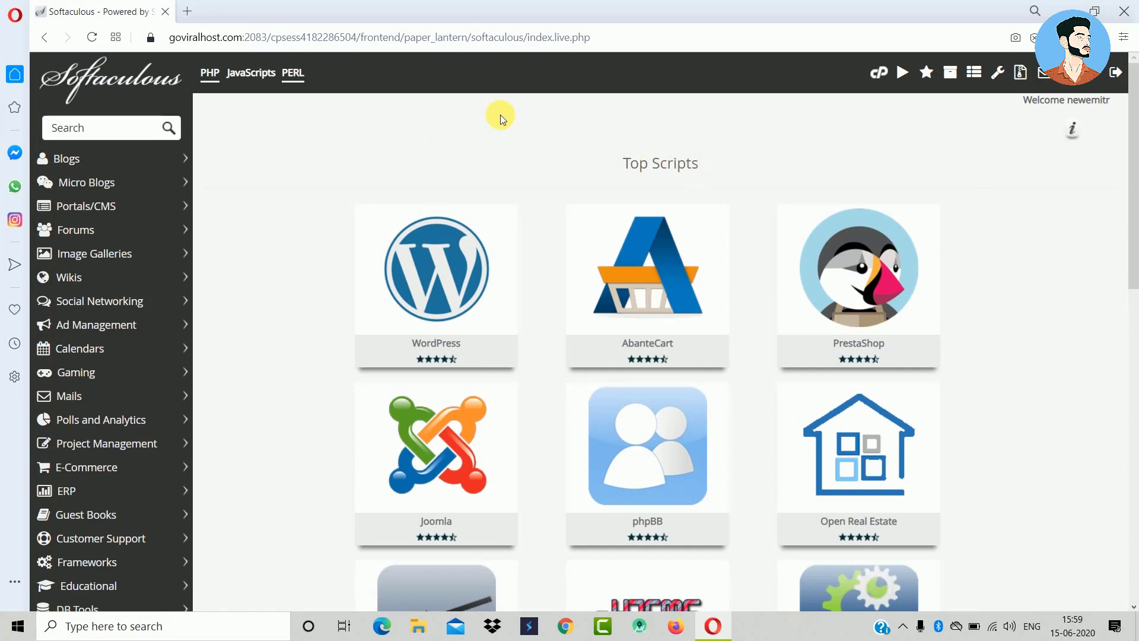
Open the WordPress installation form from the top scripts and choose version 5.4.2.
mouse_move(452, 231)
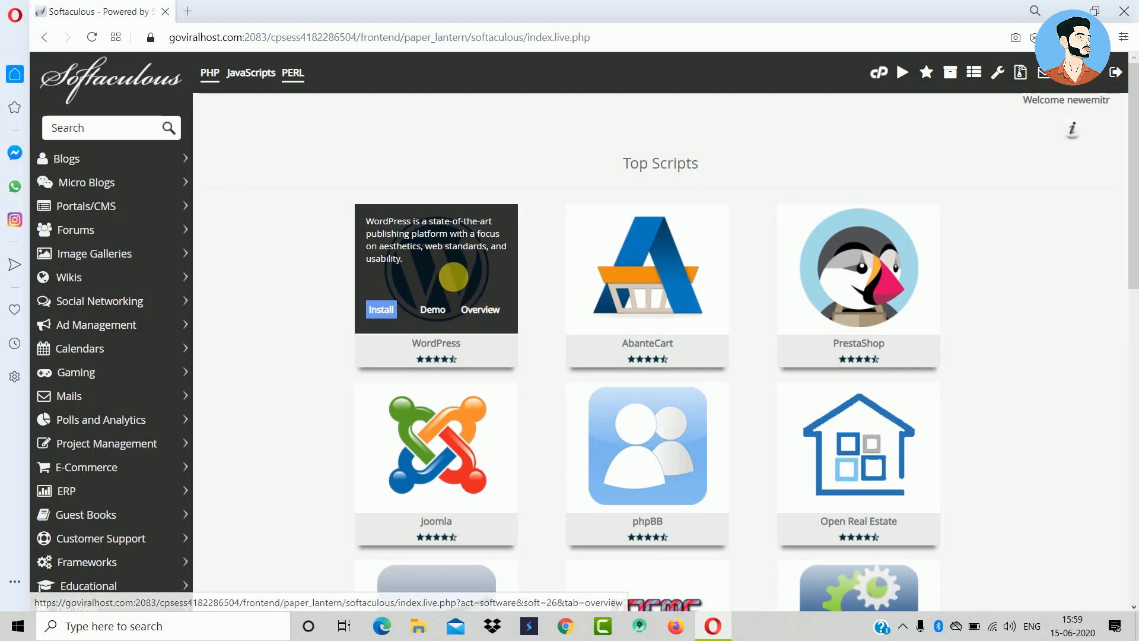
click(381, 319)
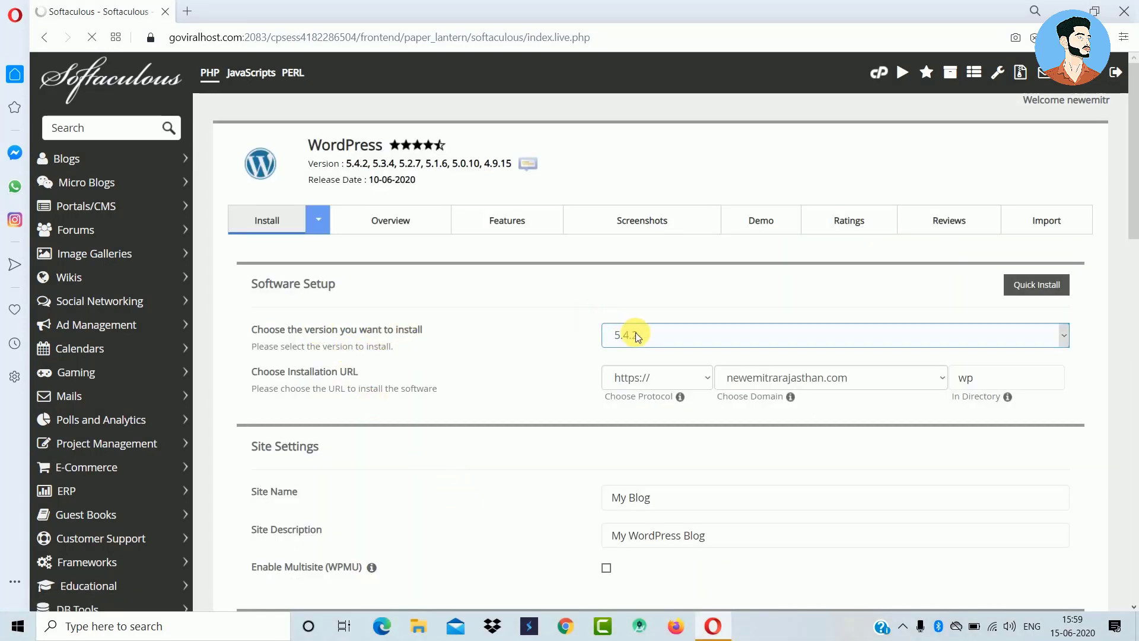
click(691, 334)
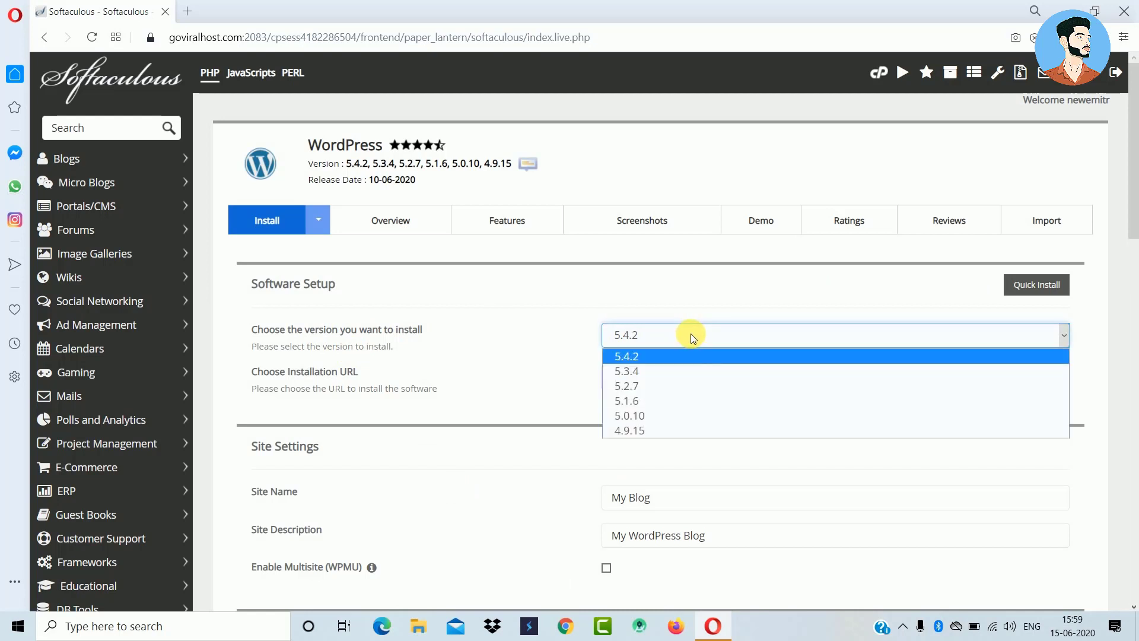
click(630, 350)
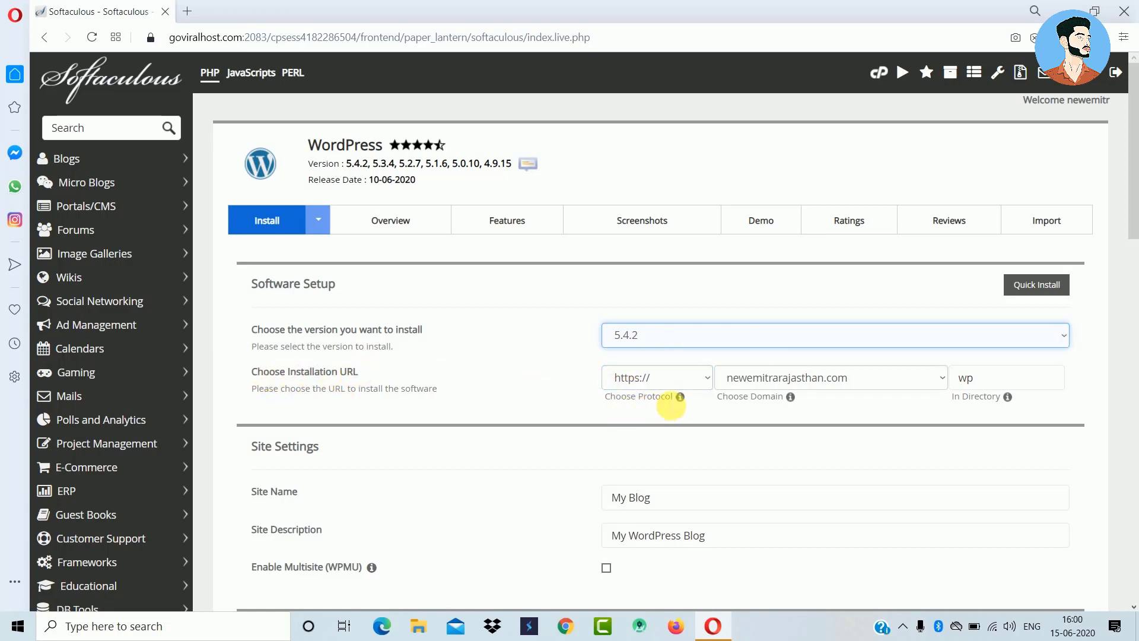
drag(601, 397, 674, 397)
click(650, 396)
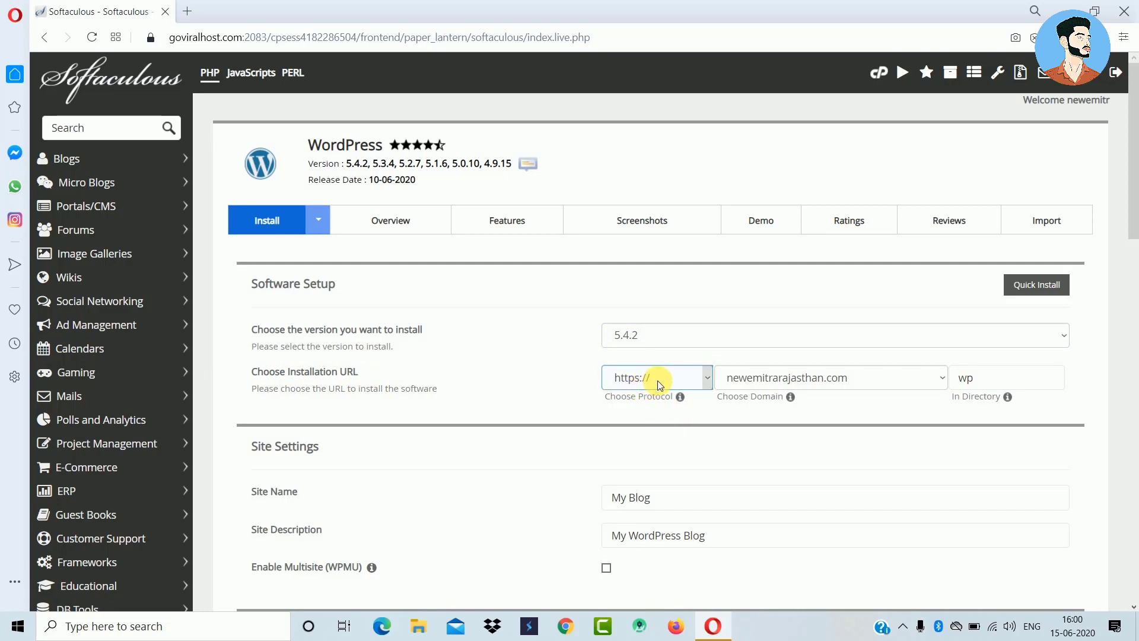
click(702, 380)
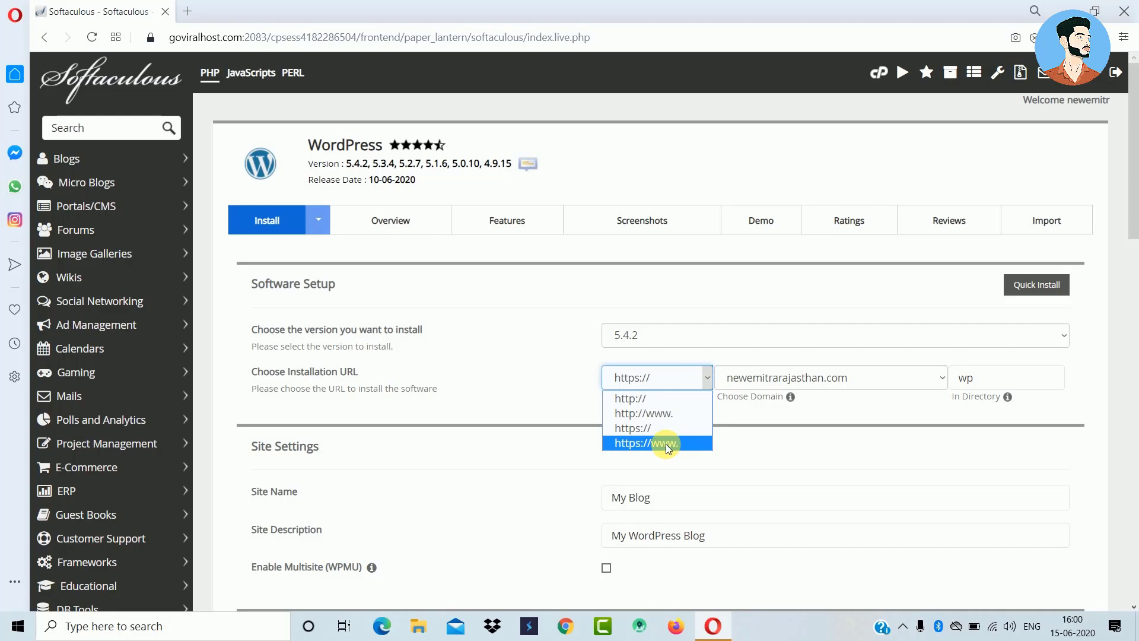
click(665, 442)
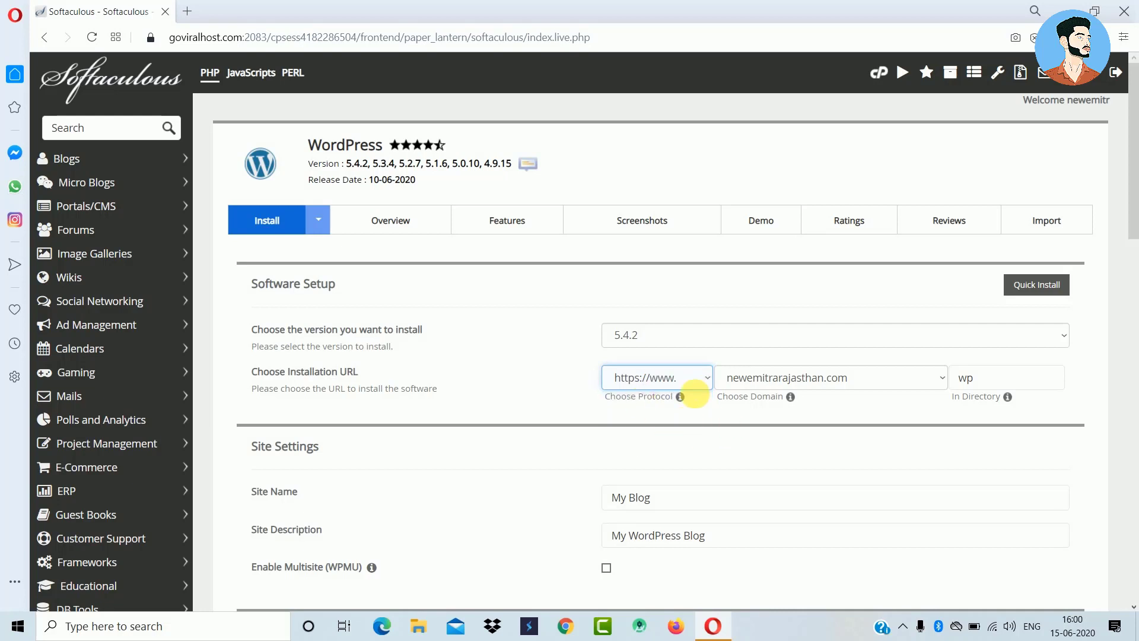
click(638, 405)
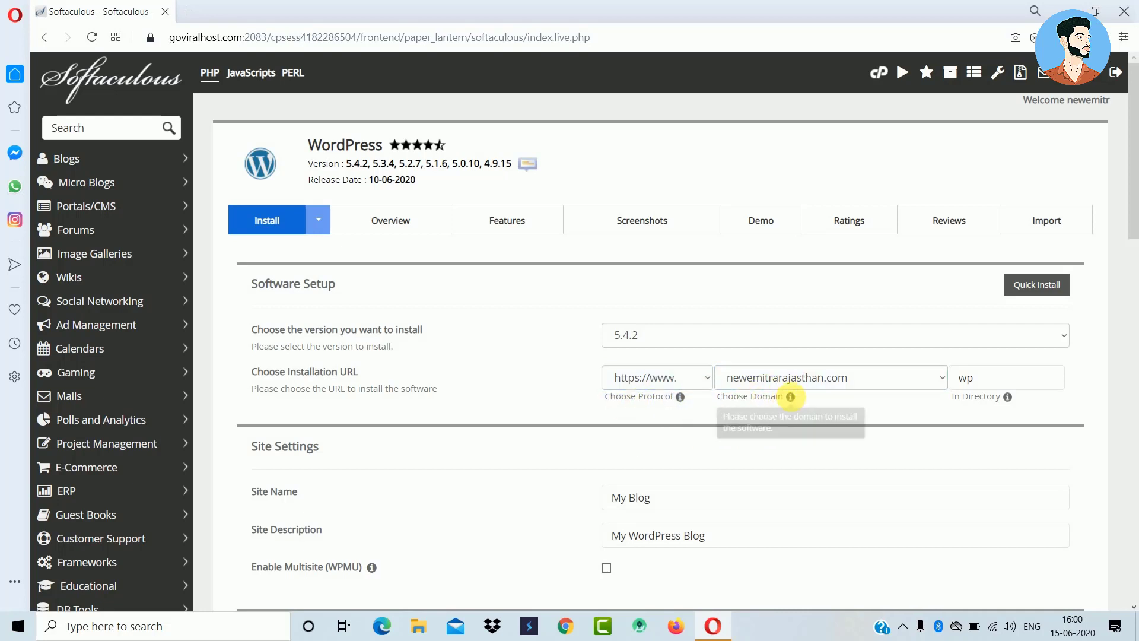
Choose newemitrarajasthan.com as the installation domain and clear the directory so WordPress installs in the site root.
click(890, 378)
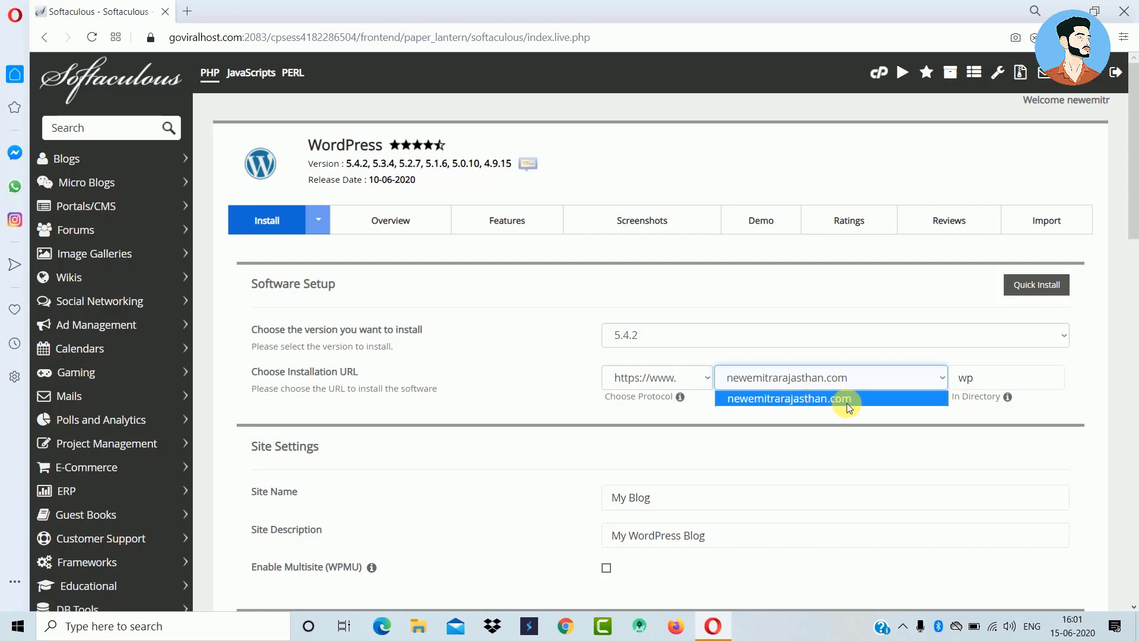
click(862, 399)
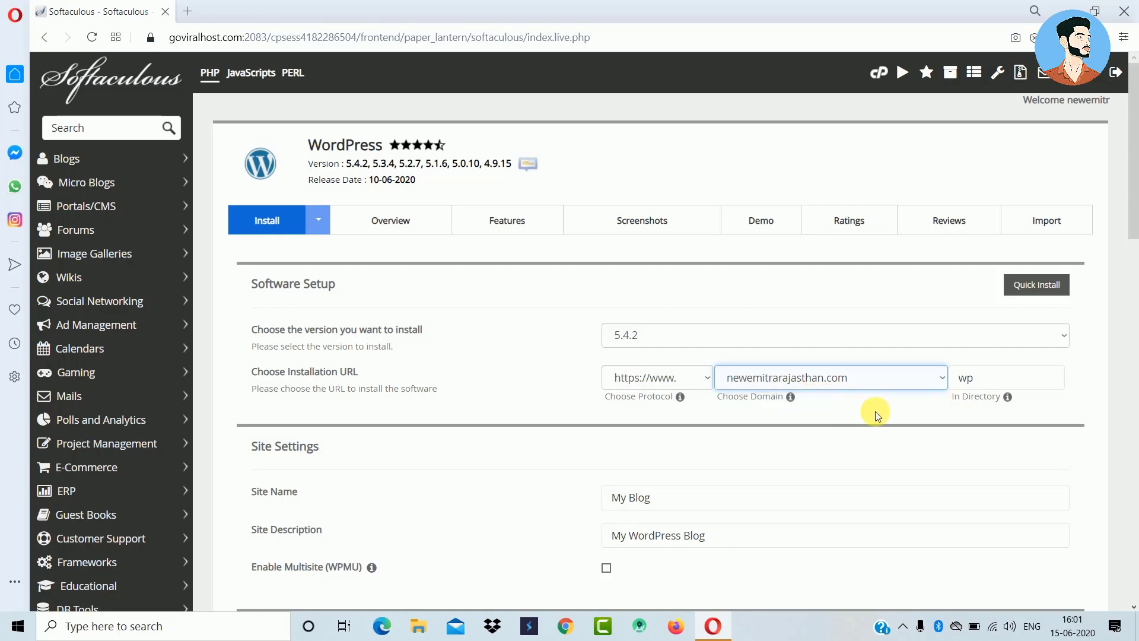
click(997, 385)
drag(996, 385, 941, 376)
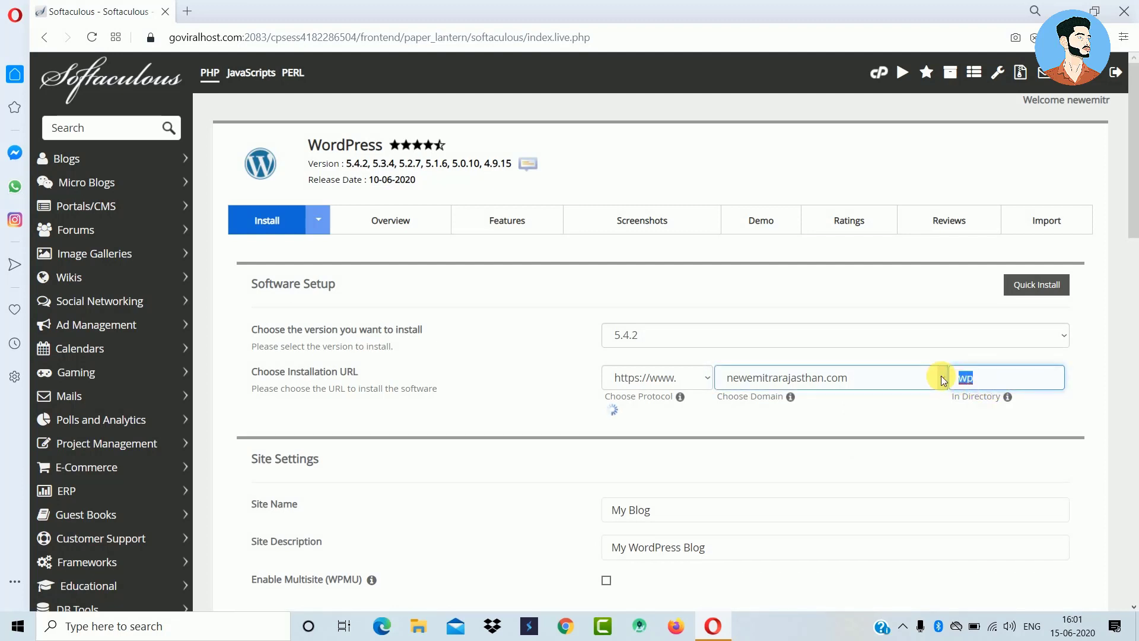
key(BackSpace)
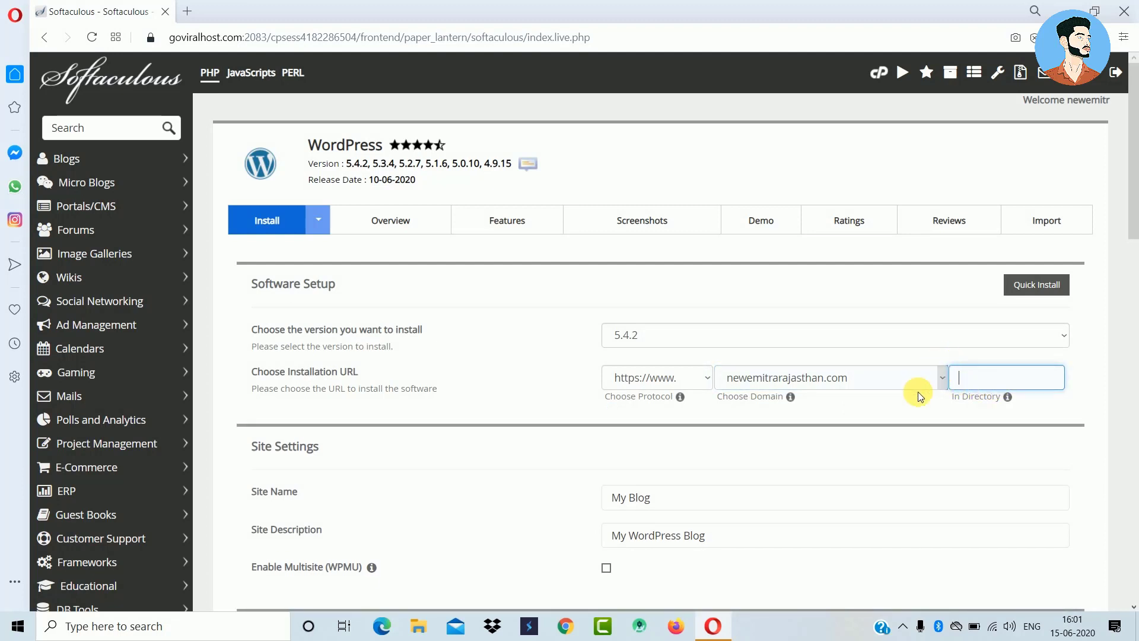
Set the site name to "New Emitra Rajasthan" in the site settings.
scroll(542, 494, down, 3)
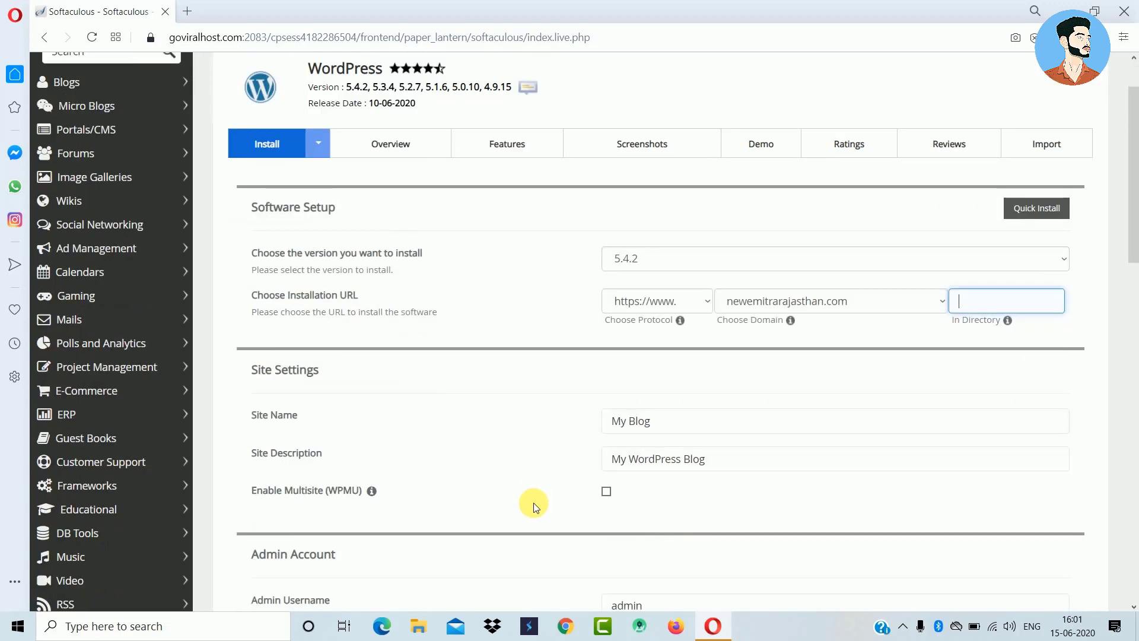
click(255, 305)
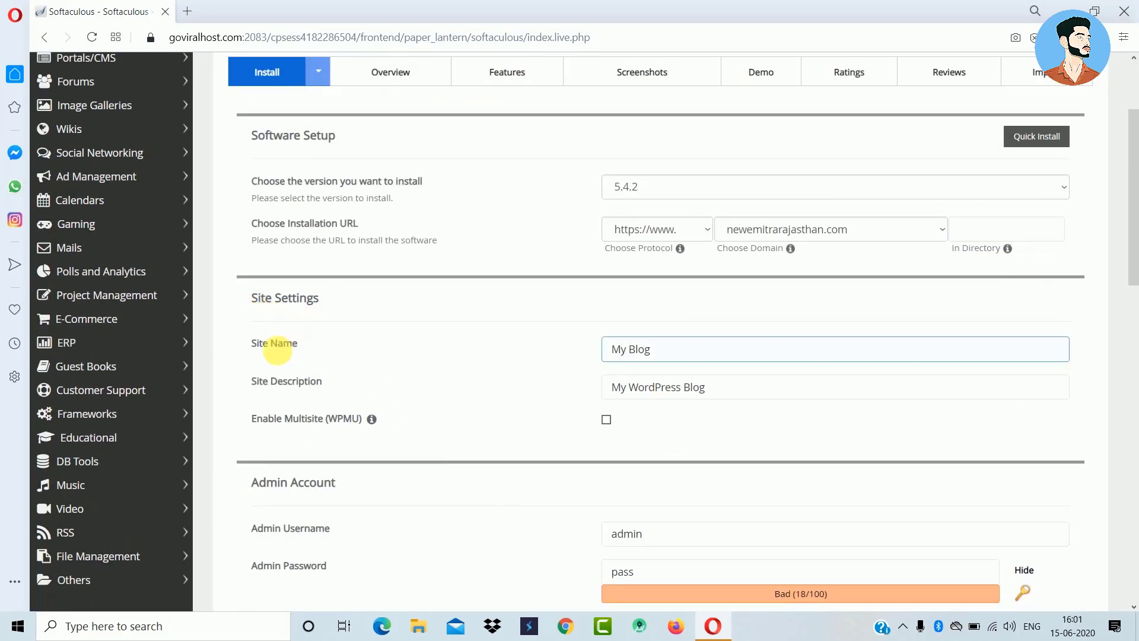
click(685, 351)
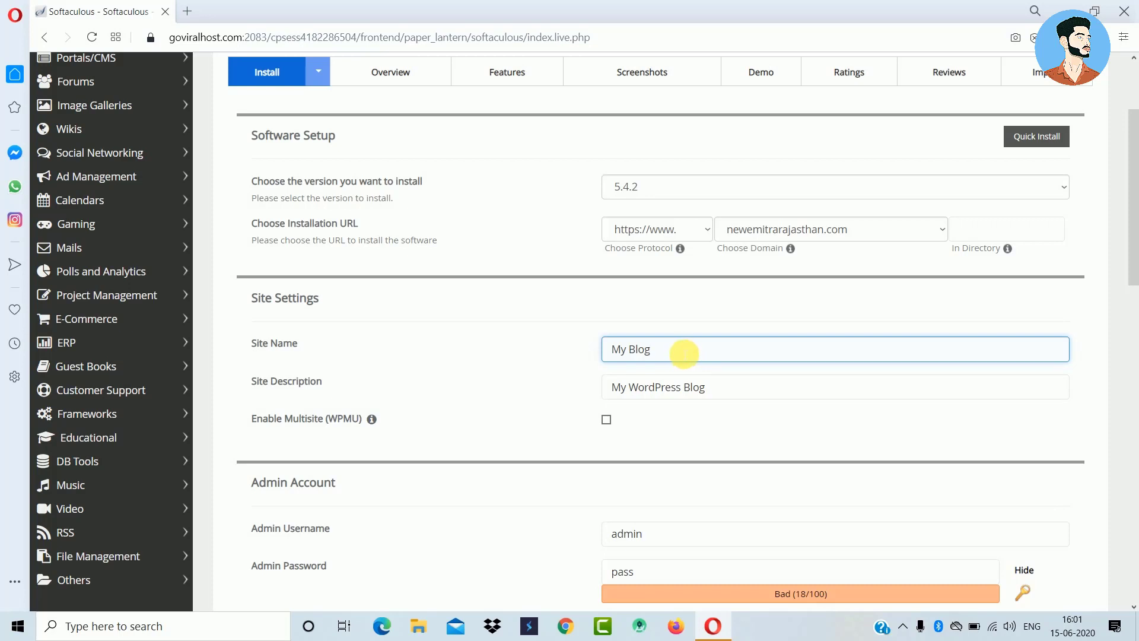
drag(684, 354, 514, 358)
text(New Emitra Rajasthan)
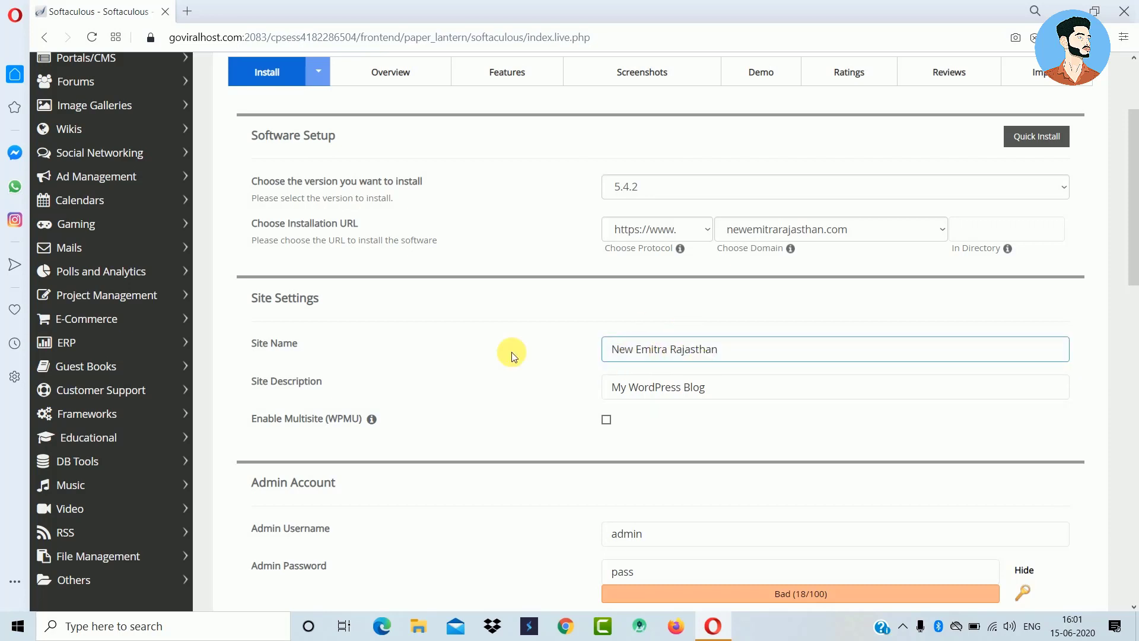
Replace the site description with "Sarkari Naukri - Sarkari Result".
click(735, 391)
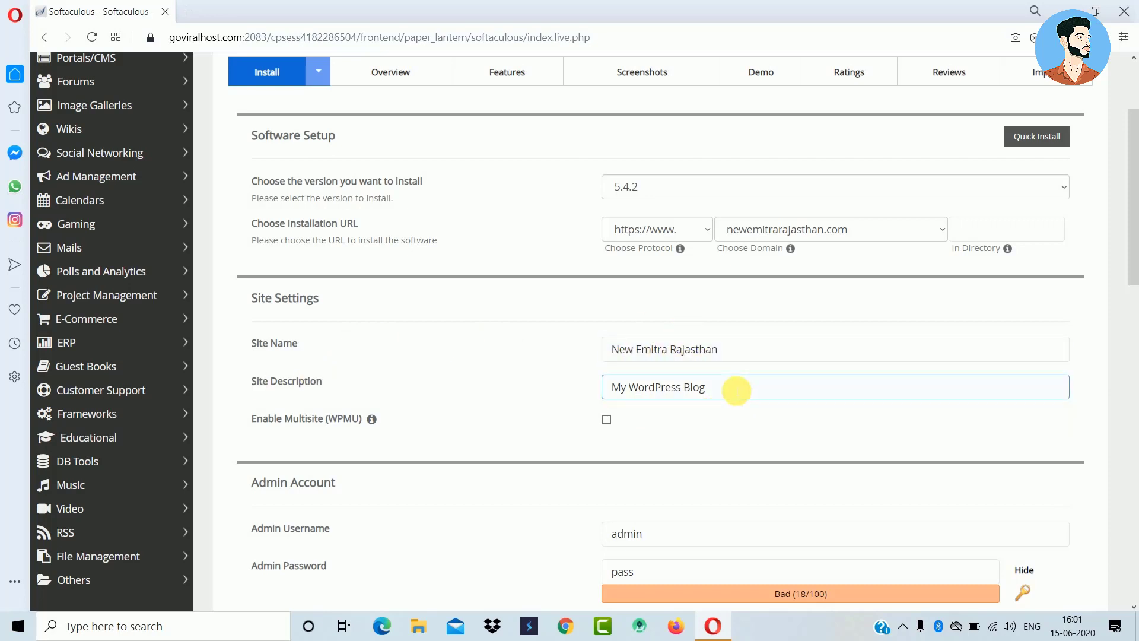
drag(735, 390, 579, 380)
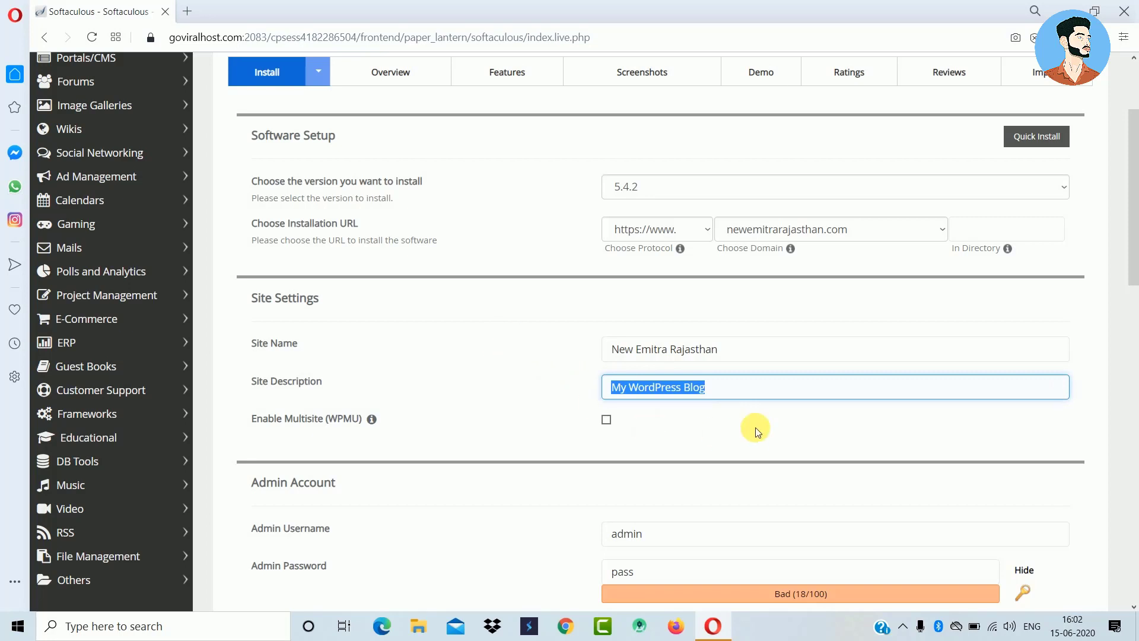
text(Sarkari Naukri - Sarkari Result)
click(532, 379)
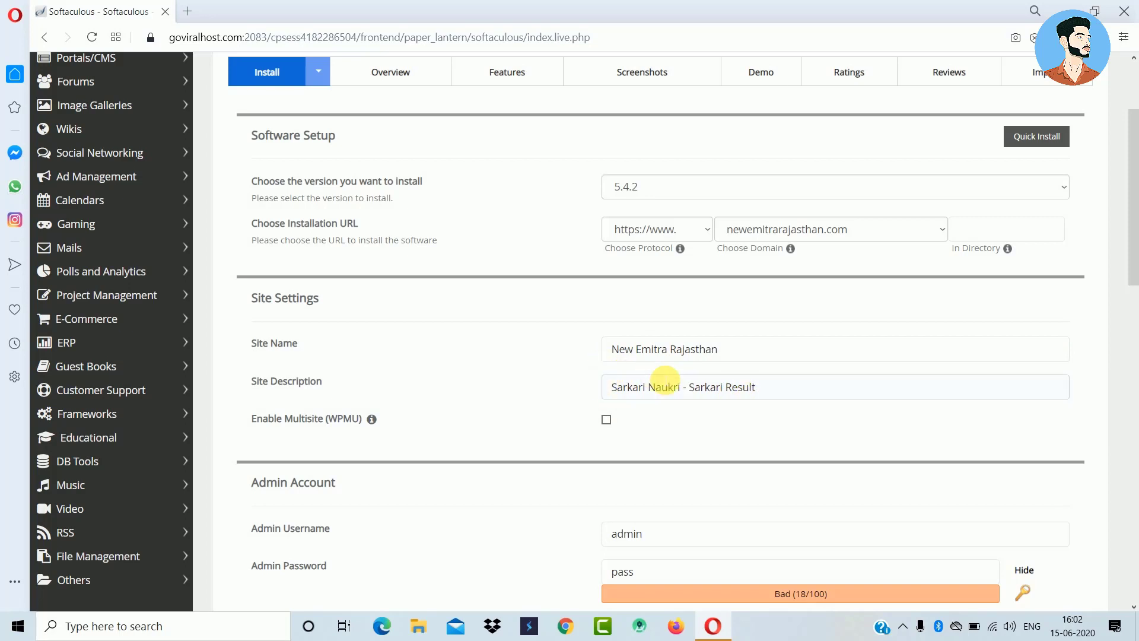
Go past the language, plugin and theme options and run the WordPress installation.
scroll(613, 394, down, 3)
scroll(435, 410, down, 2)
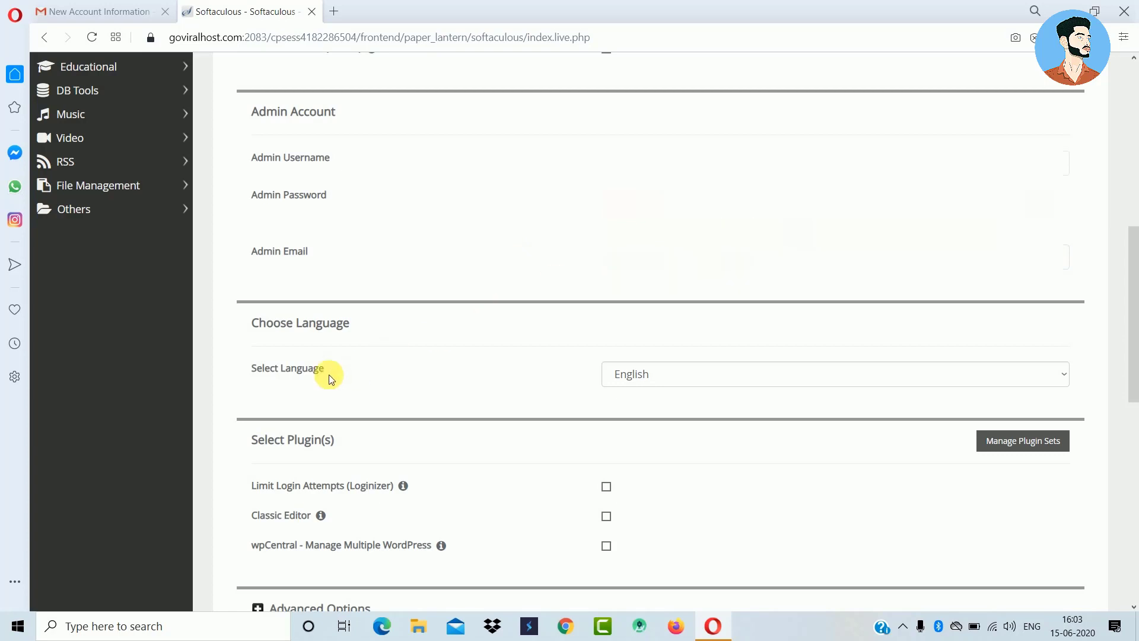
scroll(426, 367, down, 3)
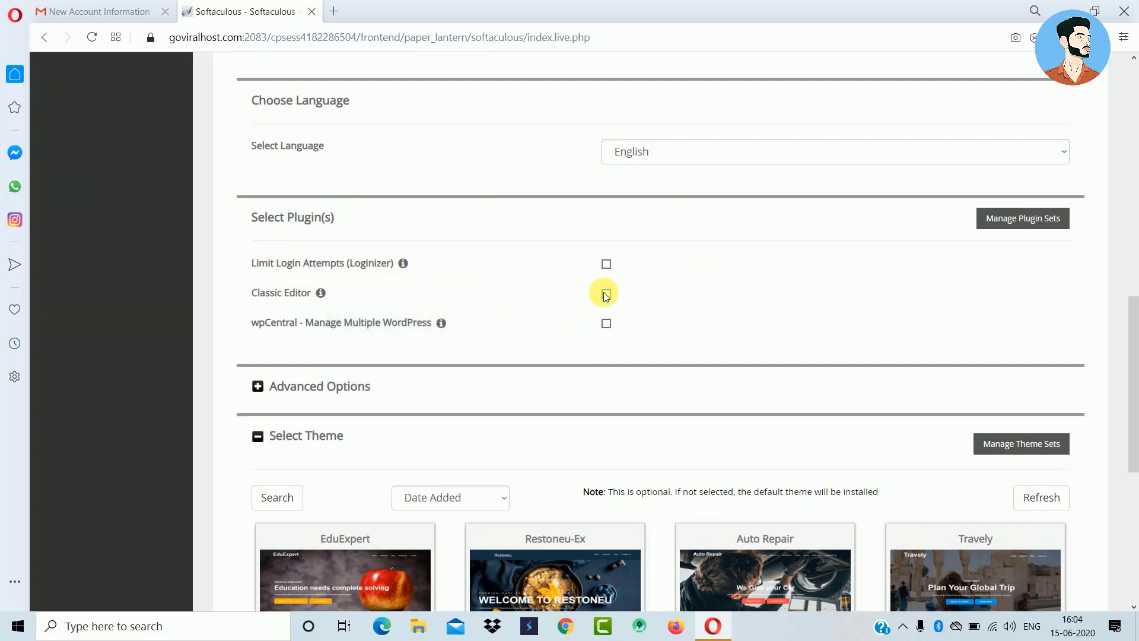
scroll(392, 345, down, 3)
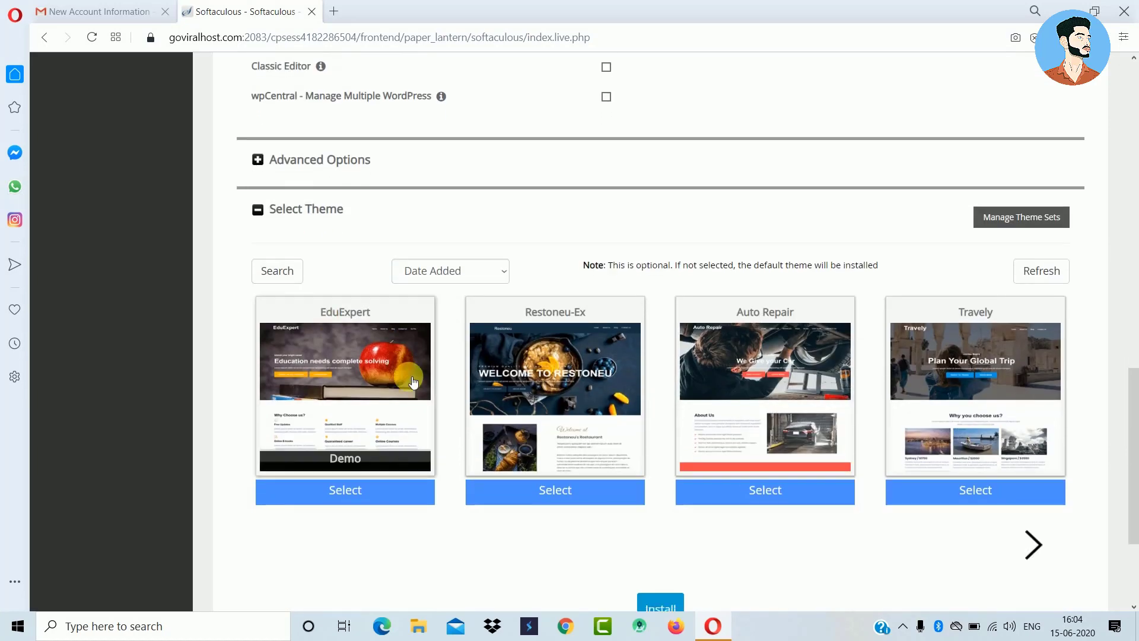
scroll(414, 381, down, 2)
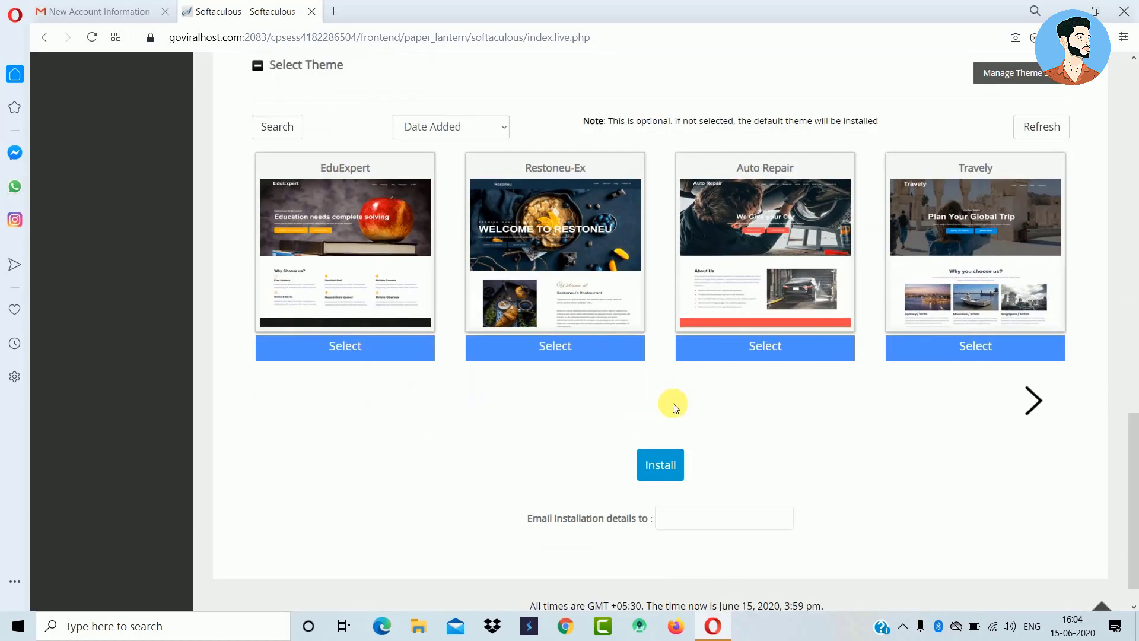
click(676, 472)
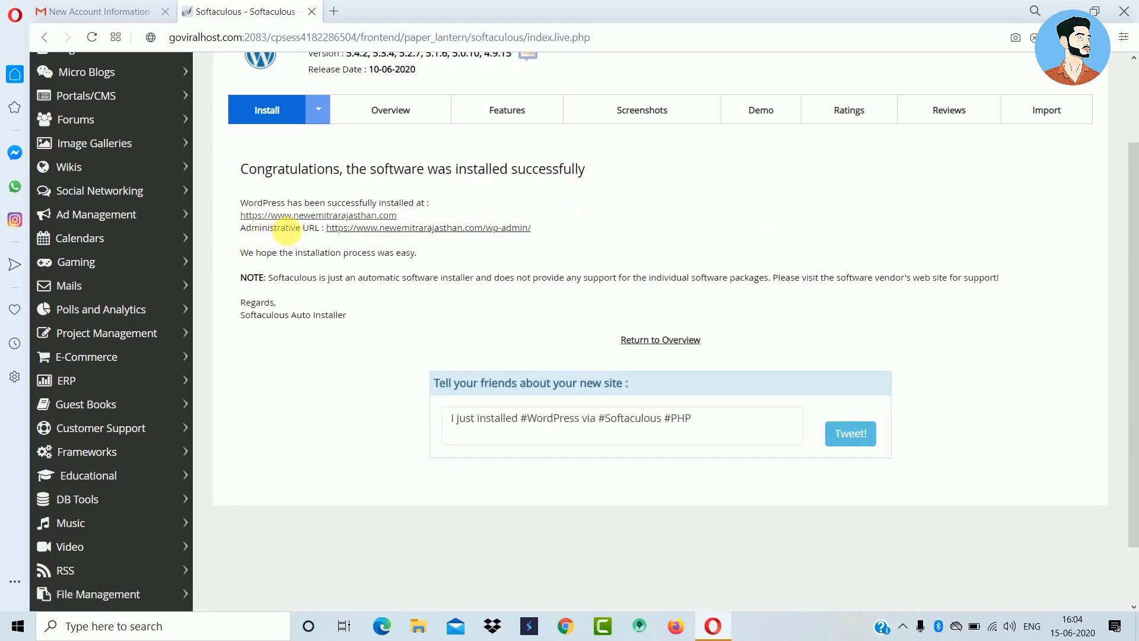
Open the newly installed site's address in a new browser tab and look over its home page.
right_click(321, 218)
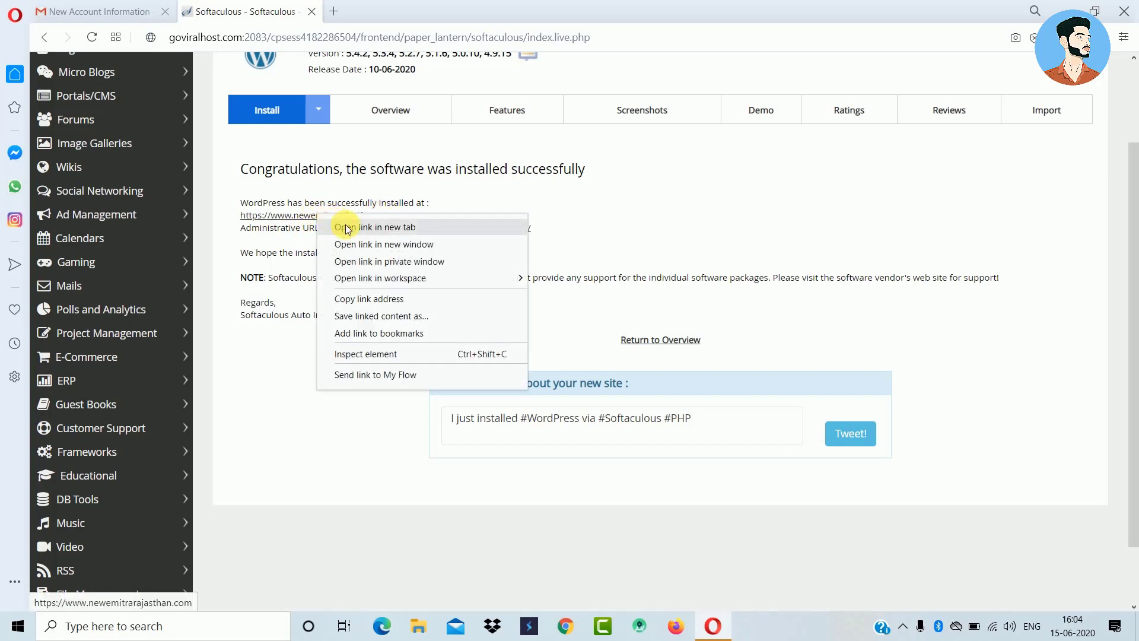
click(335, 225)
click(374, 11)
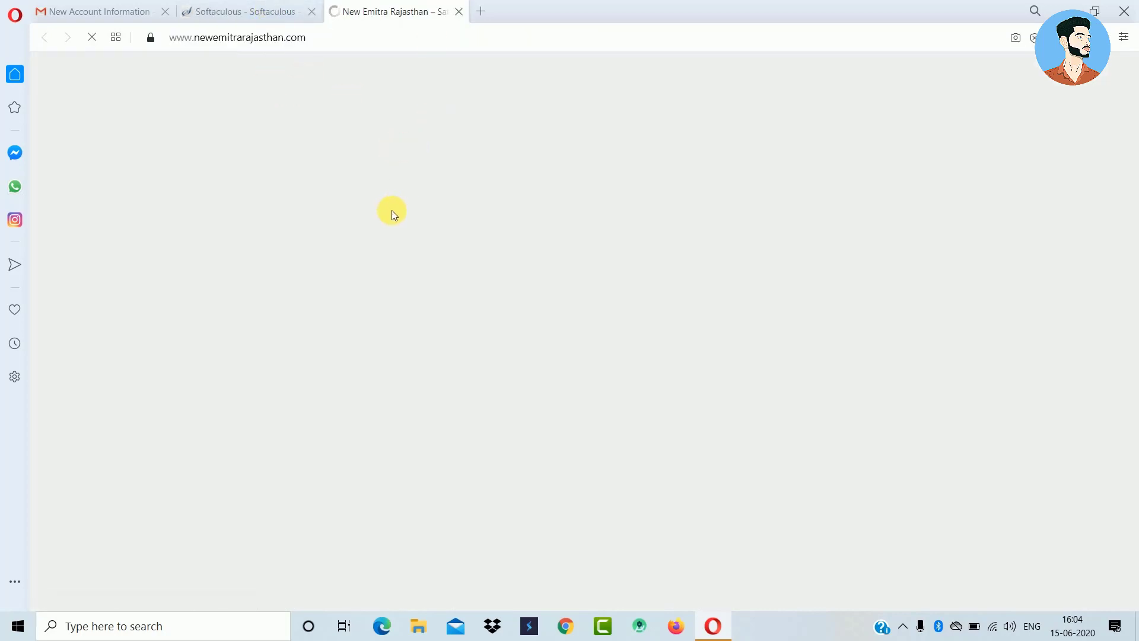
scroll(600, 351, down, 1)
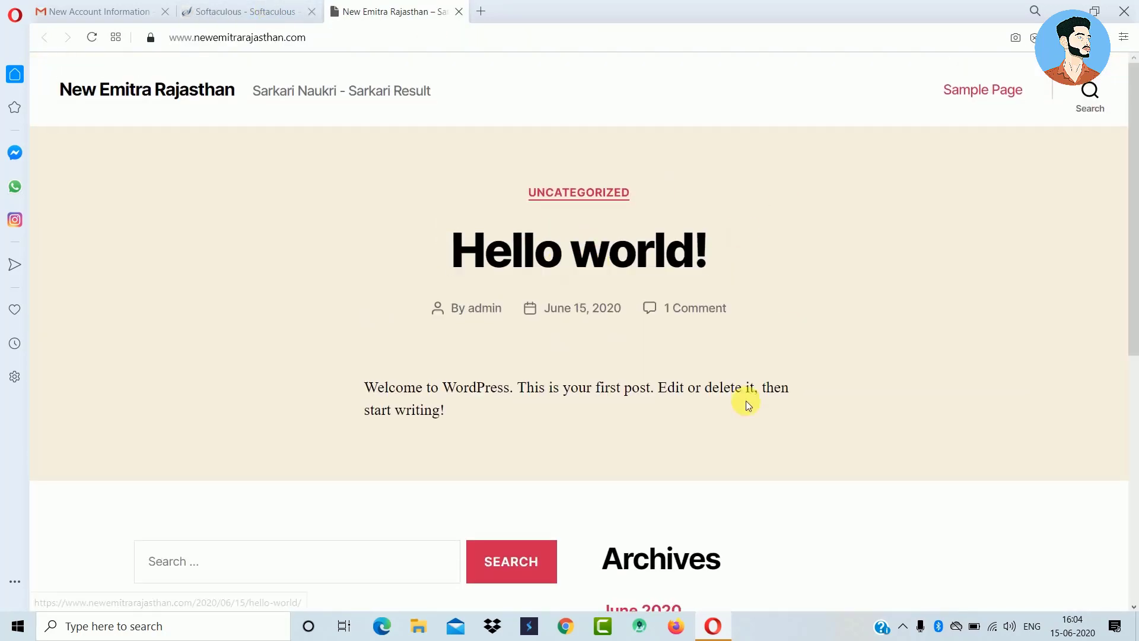
scroll(746, 401, down, 7)
scroll(755, 483, up, 7)
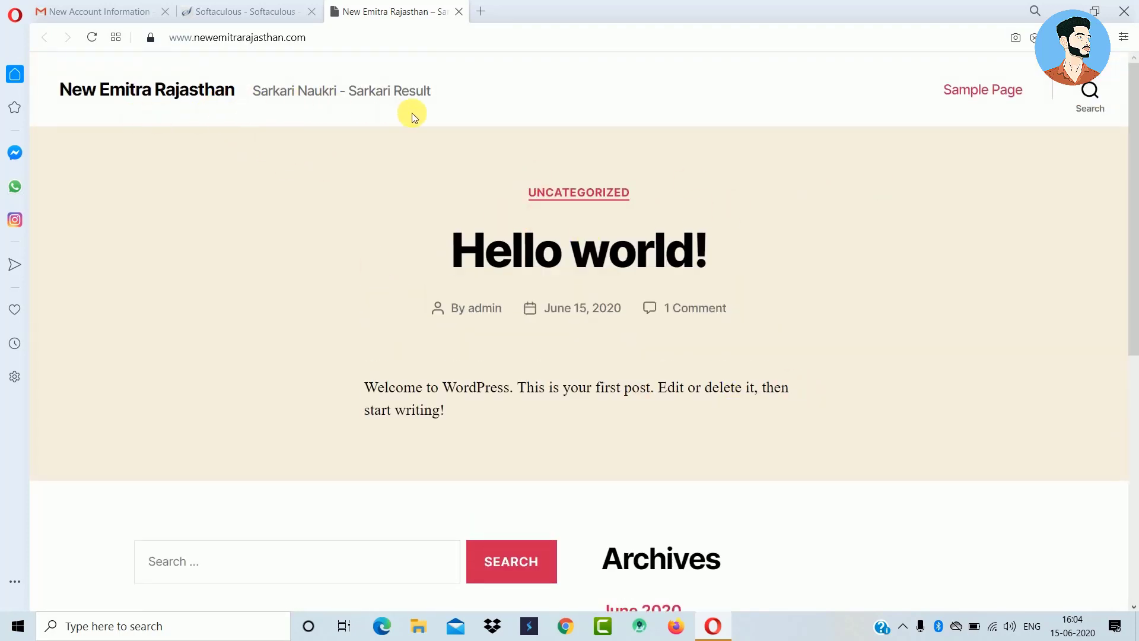
scroll(474, 252, down, 6)
scroll(504, 473, up, 6)
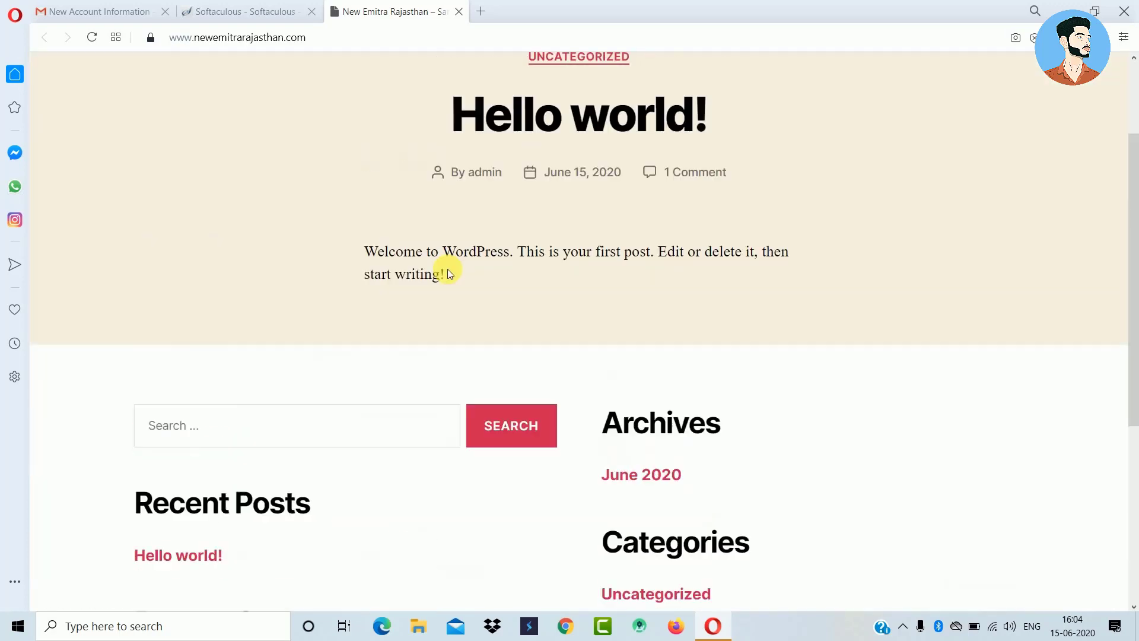
Open the WordPress admin dashboard through the administrative URL on the Softaculous installation page.
click(248, 11)
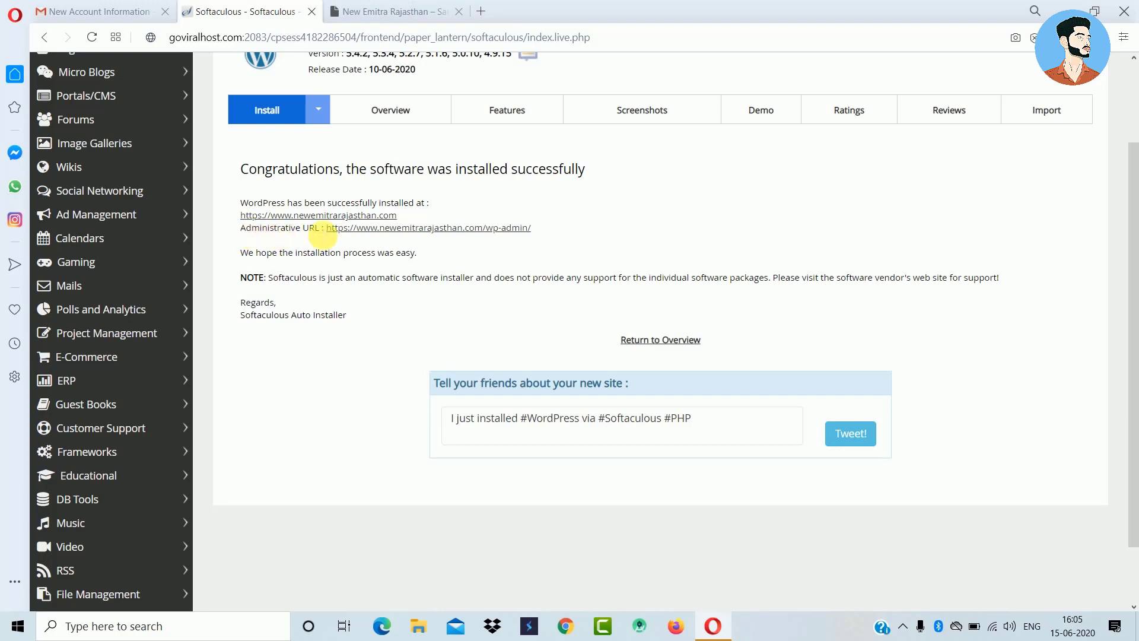
click(410, 229)
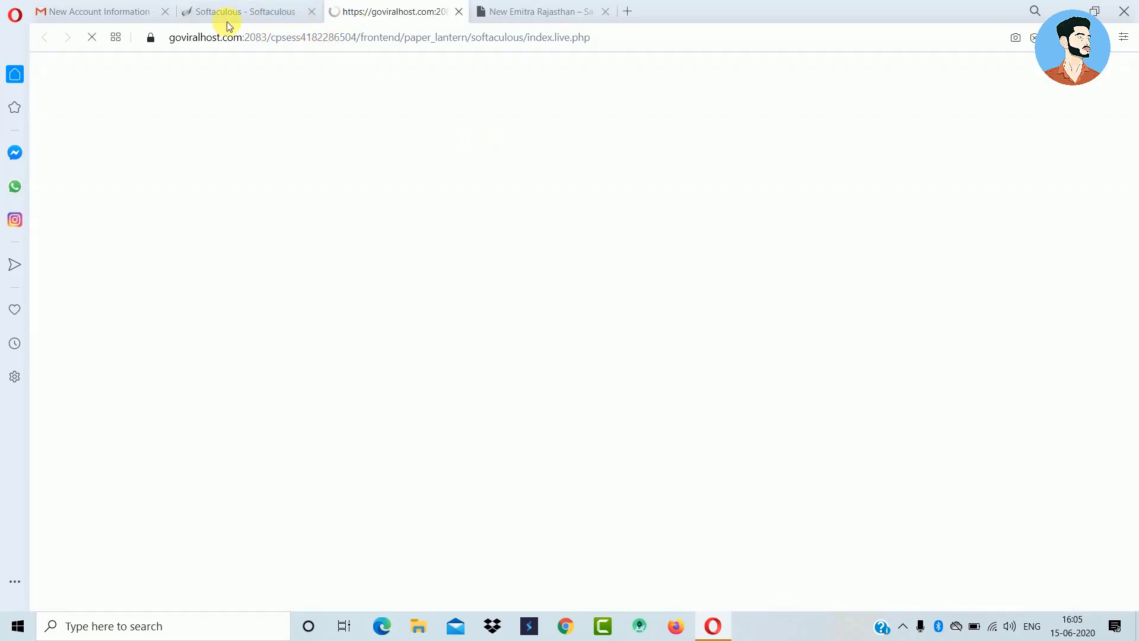
click(227, 17)
click(372, 12)
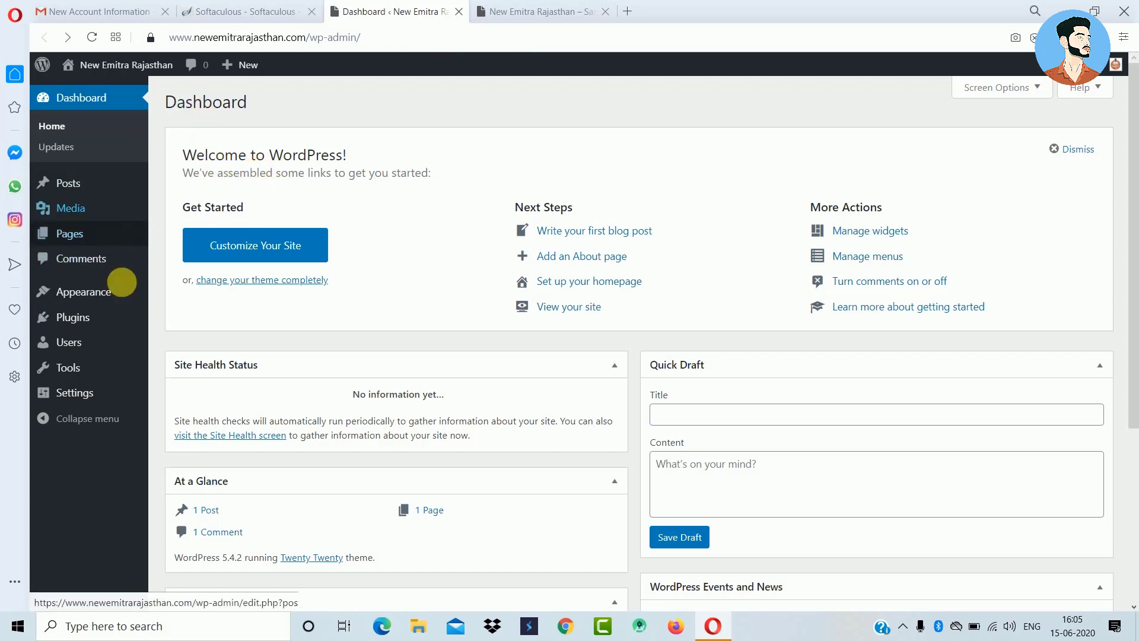
Set the site's permalink structure to Post name in the WordPress settings and save the changes.
mouse_move(91, 394)
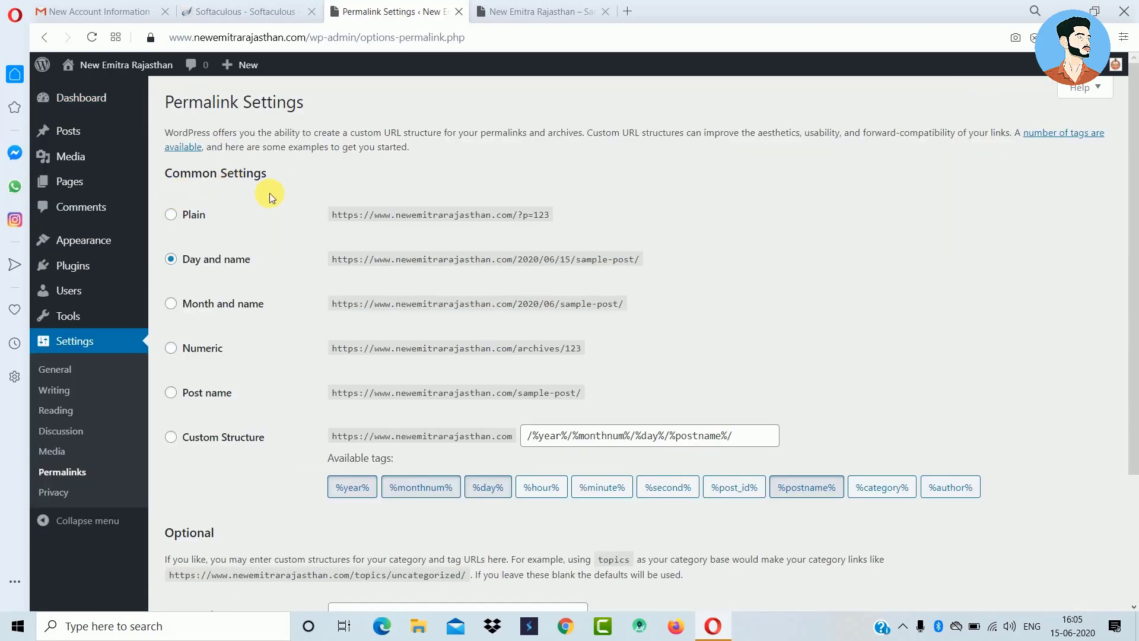
scroll(244, 343, down, 1)
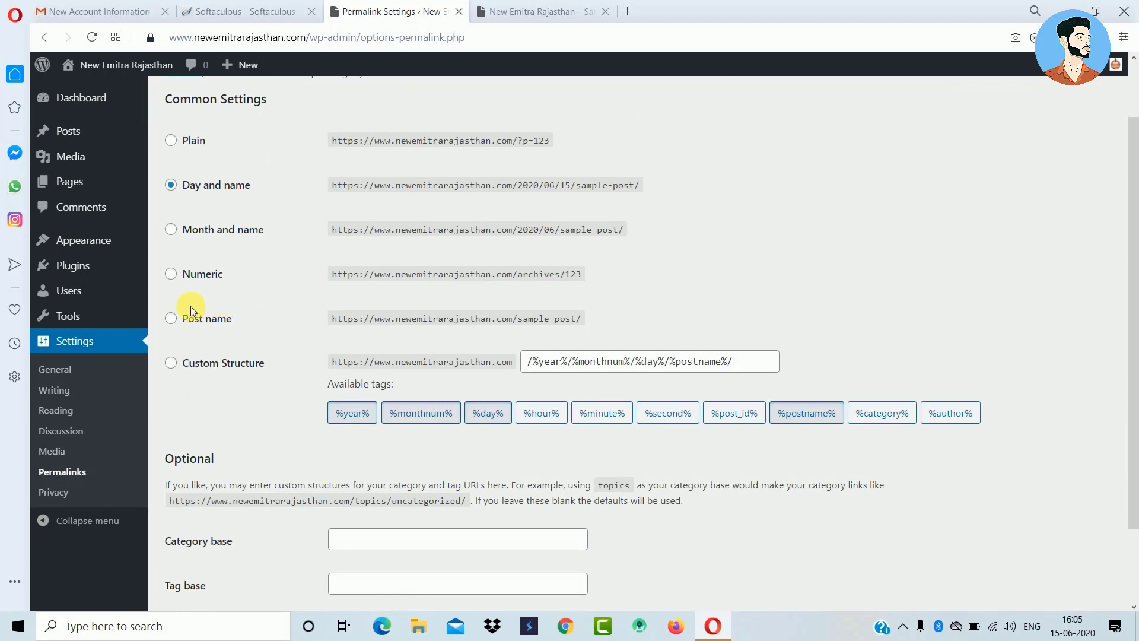
drag(591, 321, 332, 309)
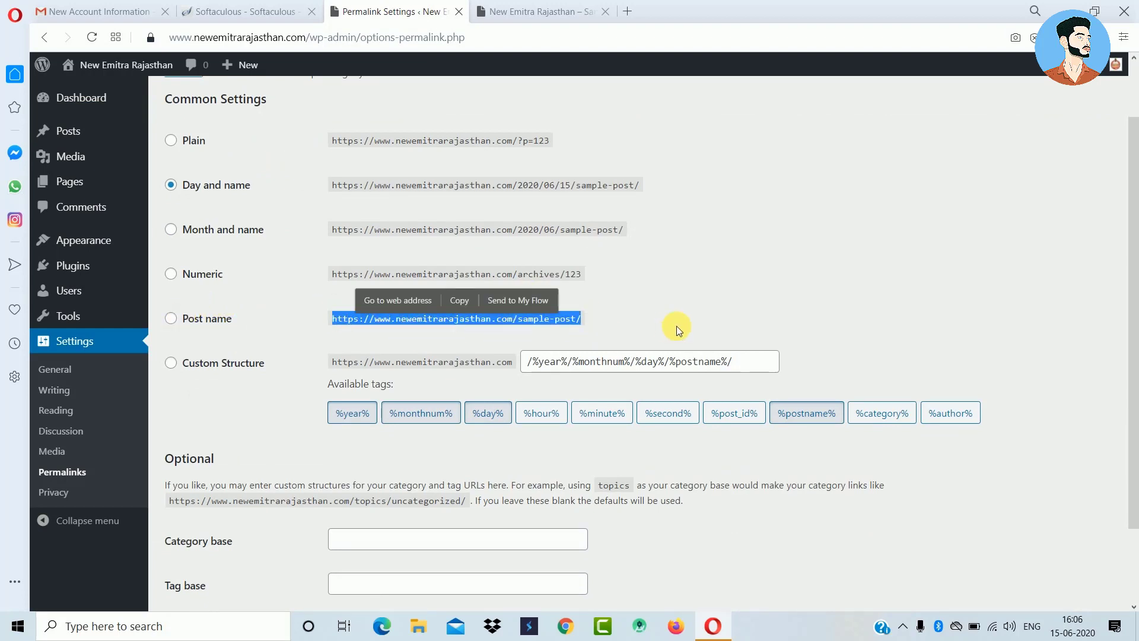
click(657, 312)
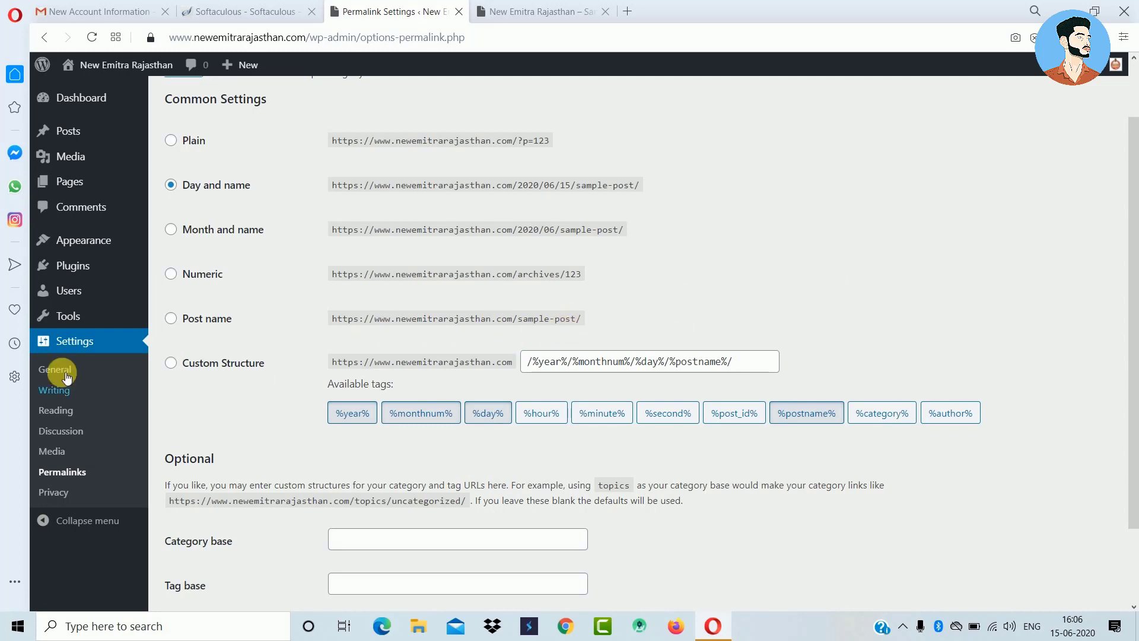
click(180, 327)
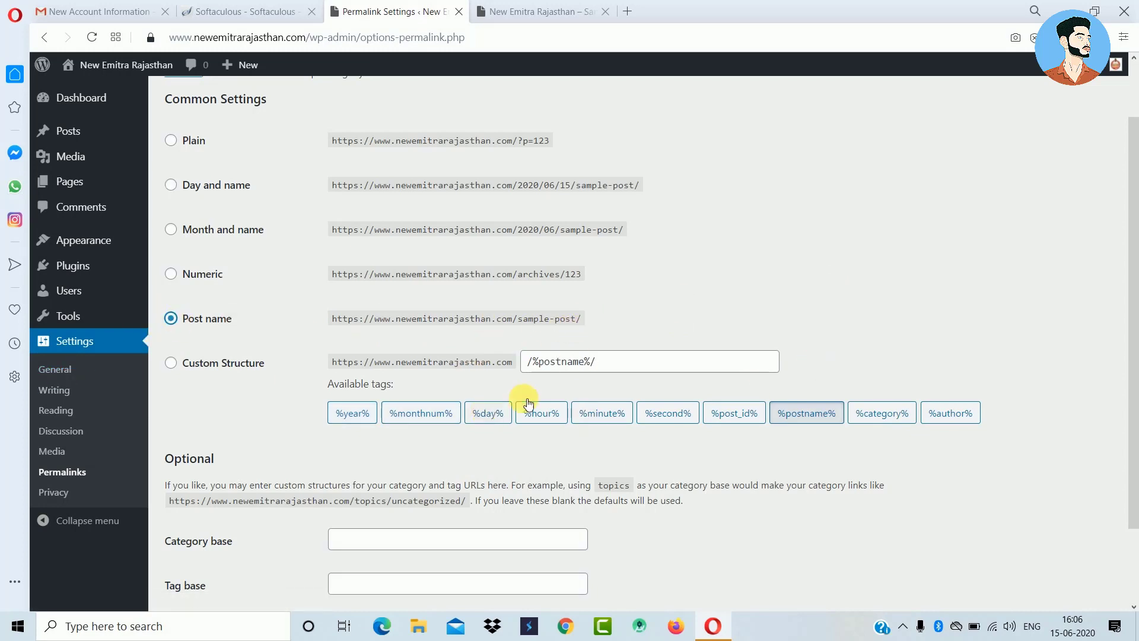
scroll(313, 409, down, 2)
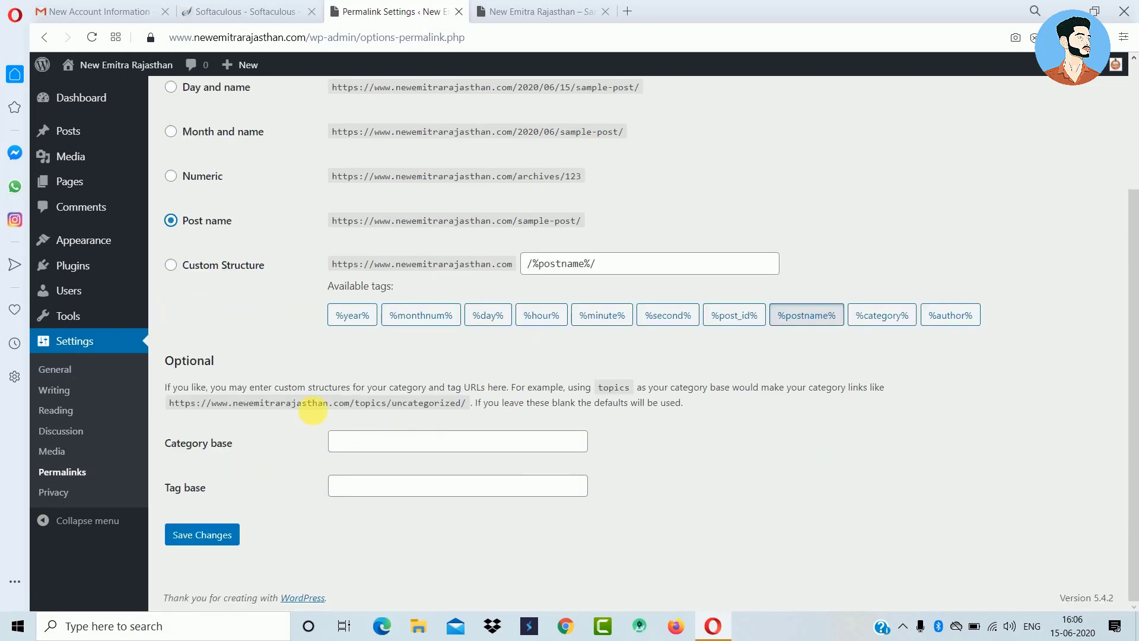
click(236, 537)
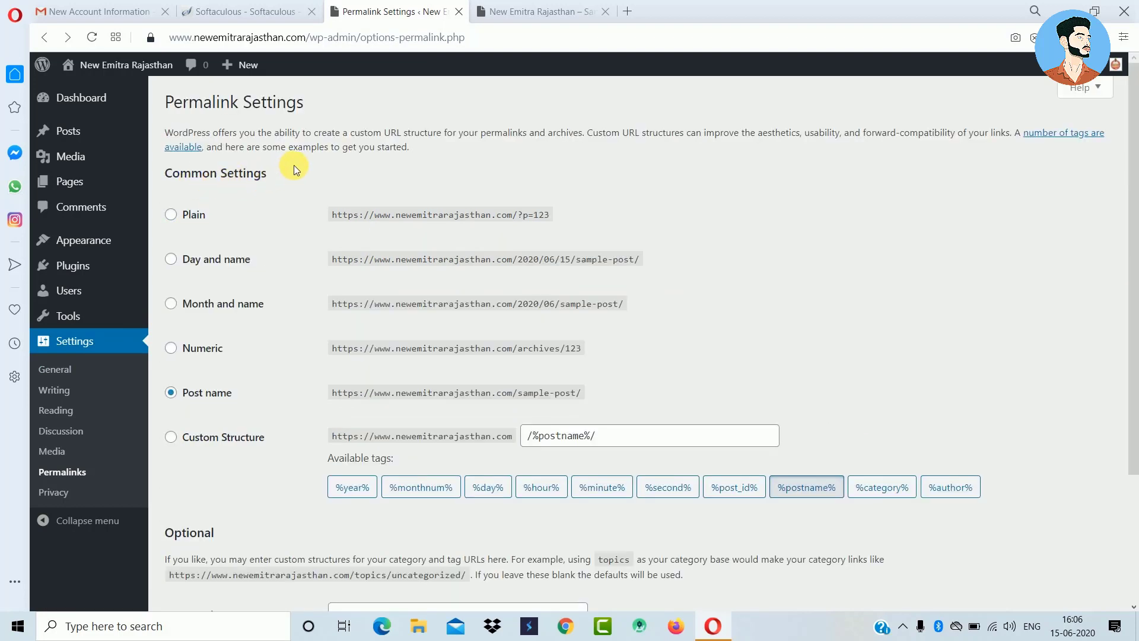
Search the new plugins for "yoast seo", then install and activate the Yoast SEO plugin.
mouse_move(92, 261)
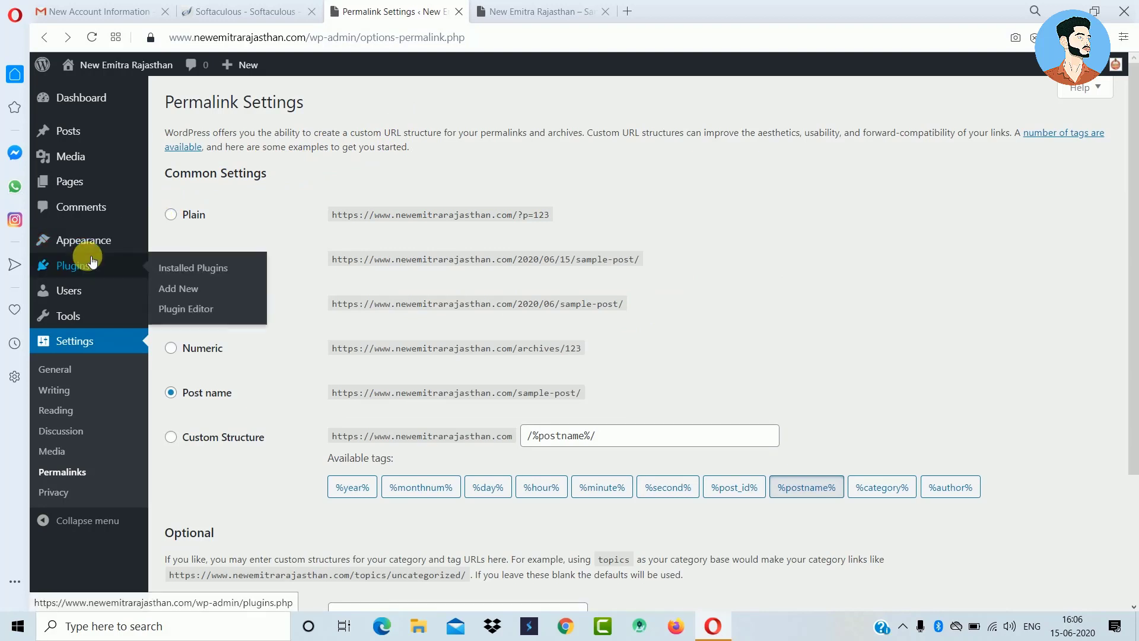
click(181, 291)
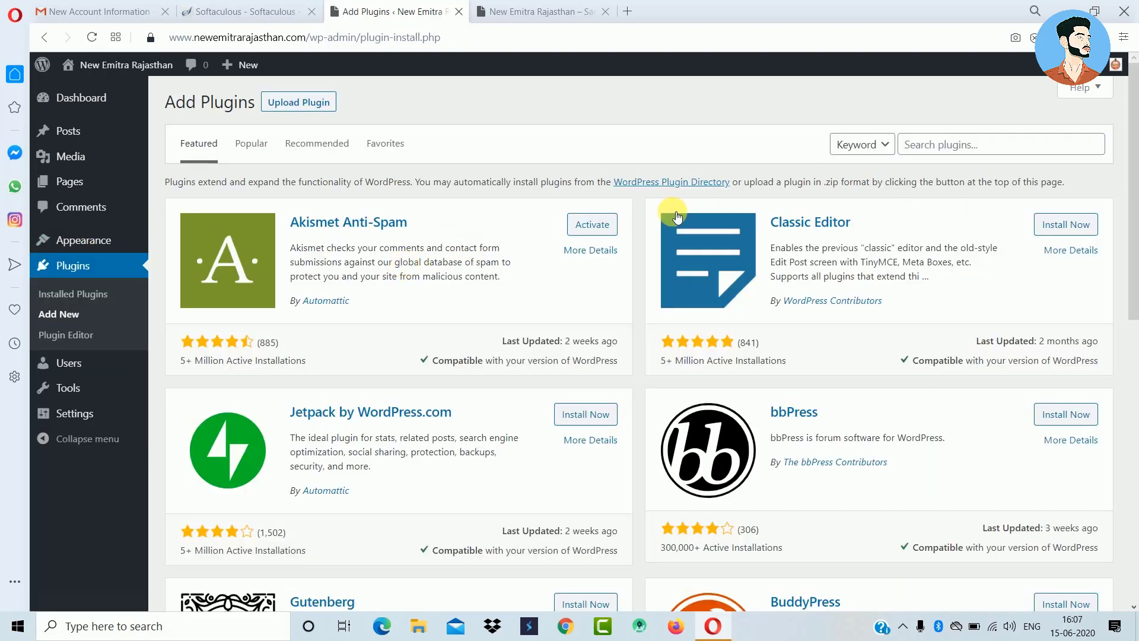
click(962, 150)
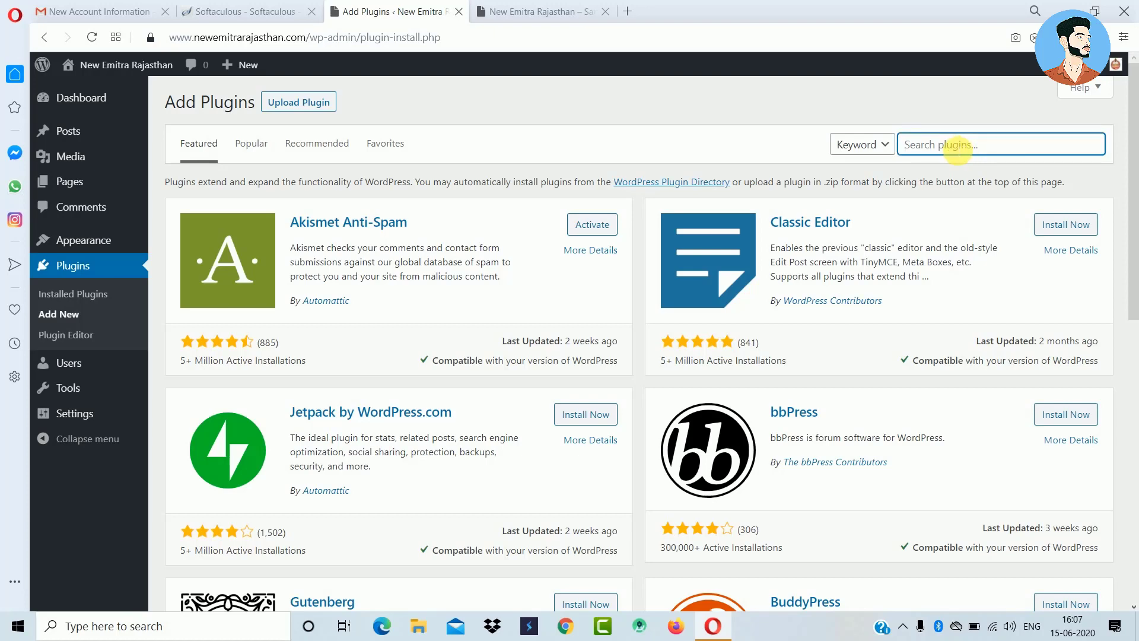
text(yoast seo)
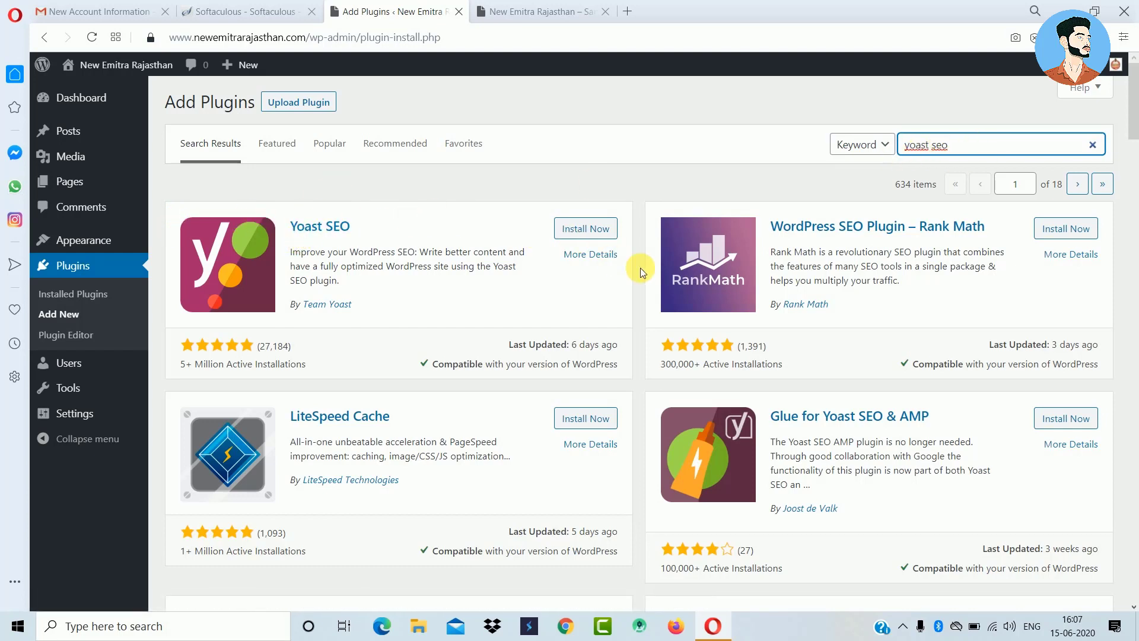
click(585, 229)
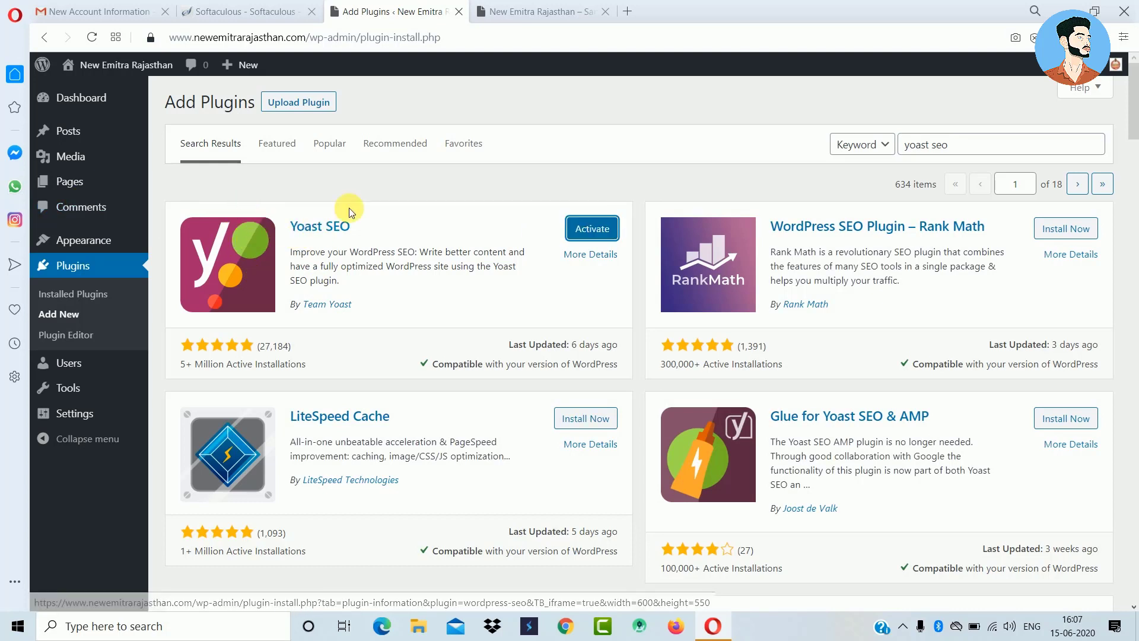
click(611, 230)
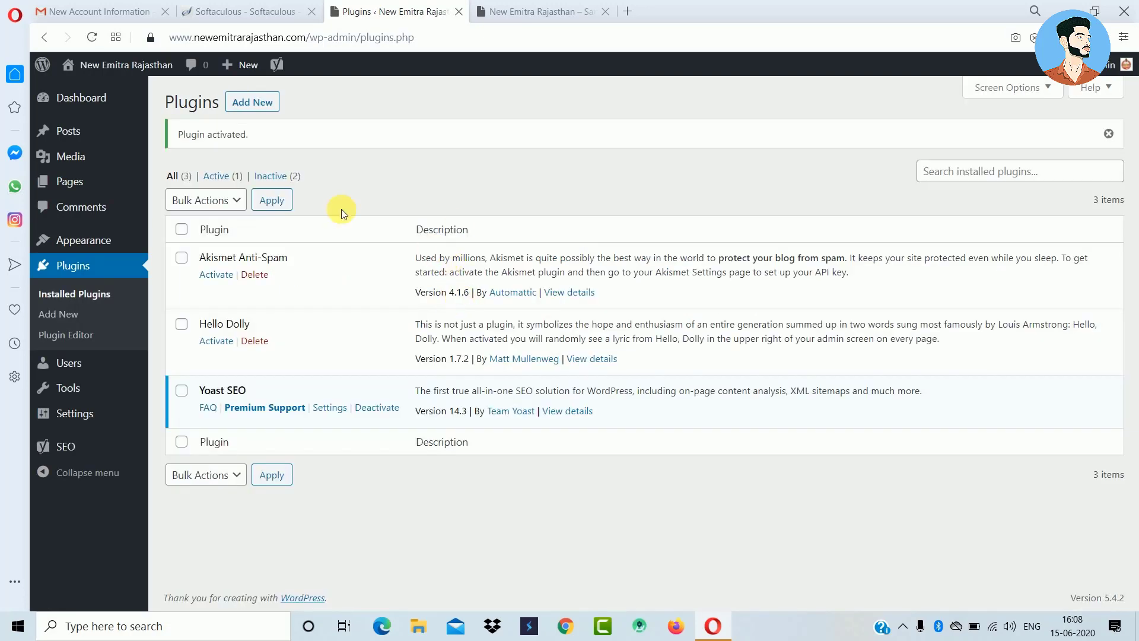
Start the Yoast SEO configuration wizard, keep the site live and ready to be indexed, and choose "A blog" as site type.
mouse_move(275, 69)
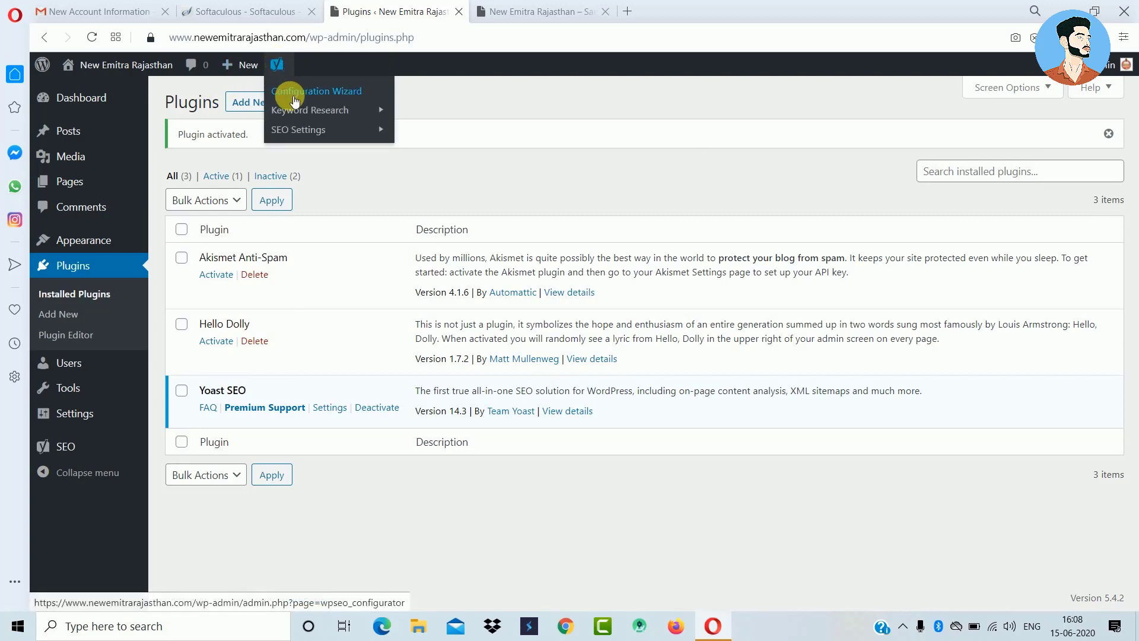
click(335, 93)
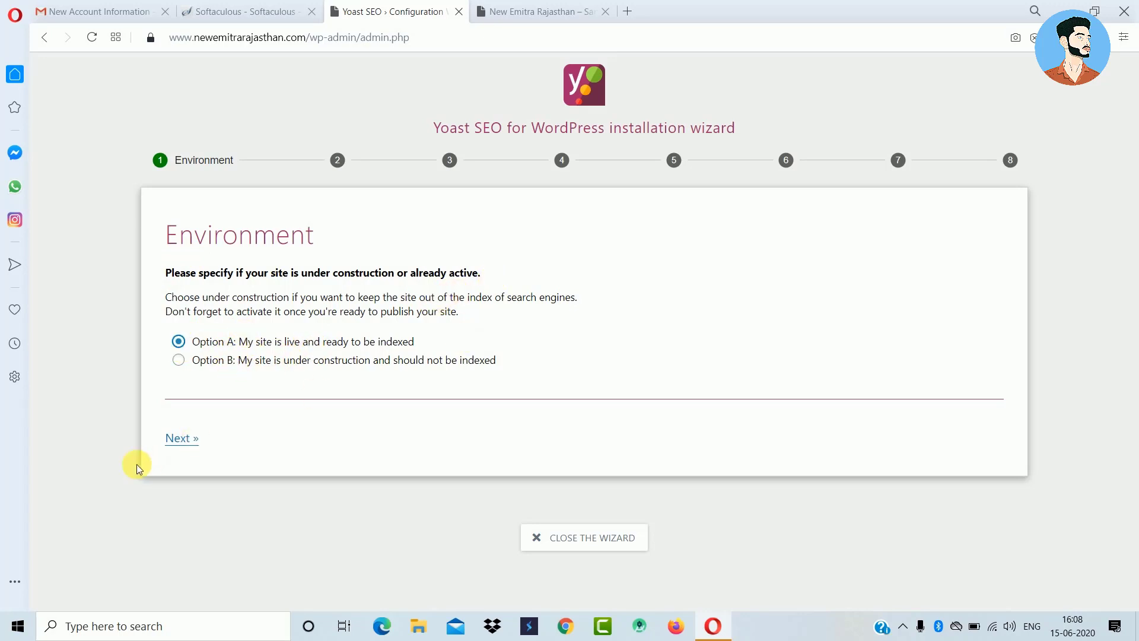
click(198, 437)
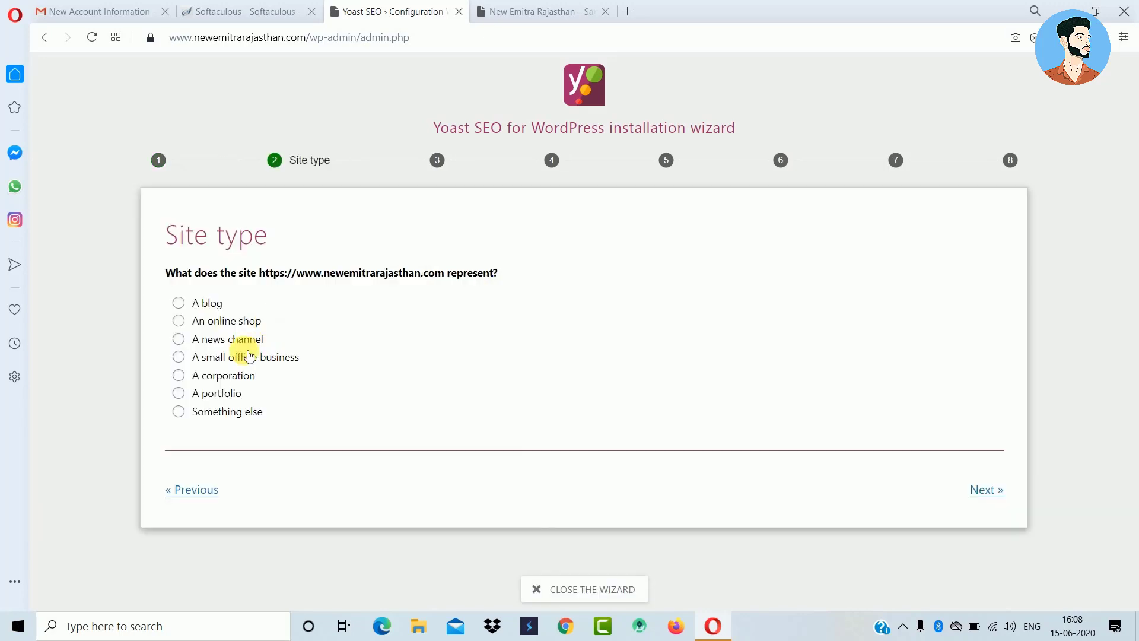
click(178, 303)
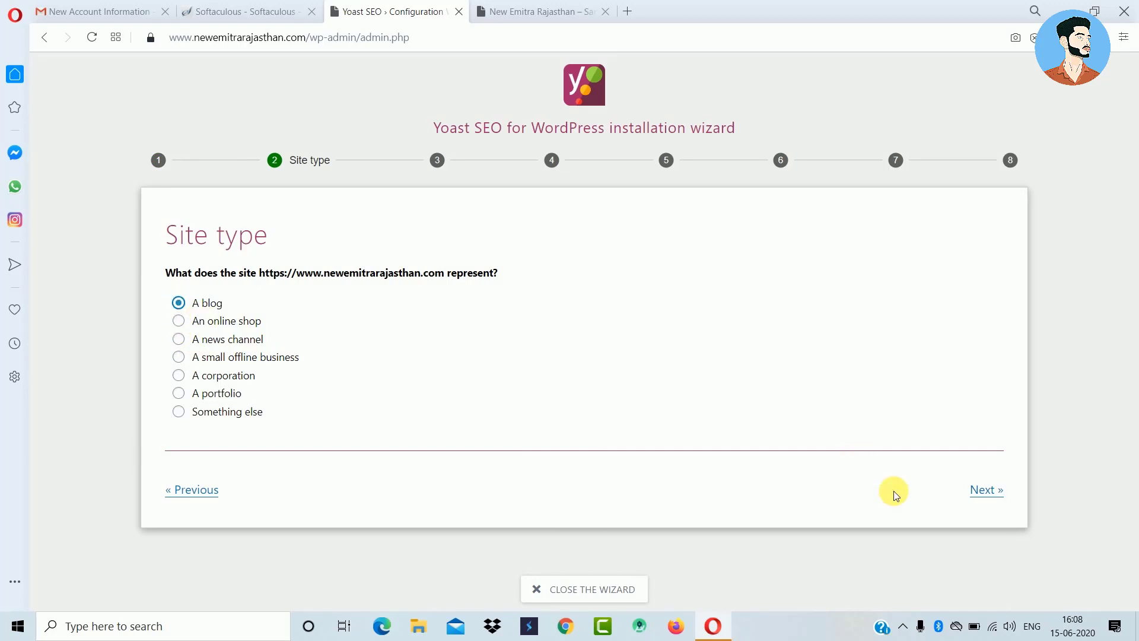
click(976, 492)
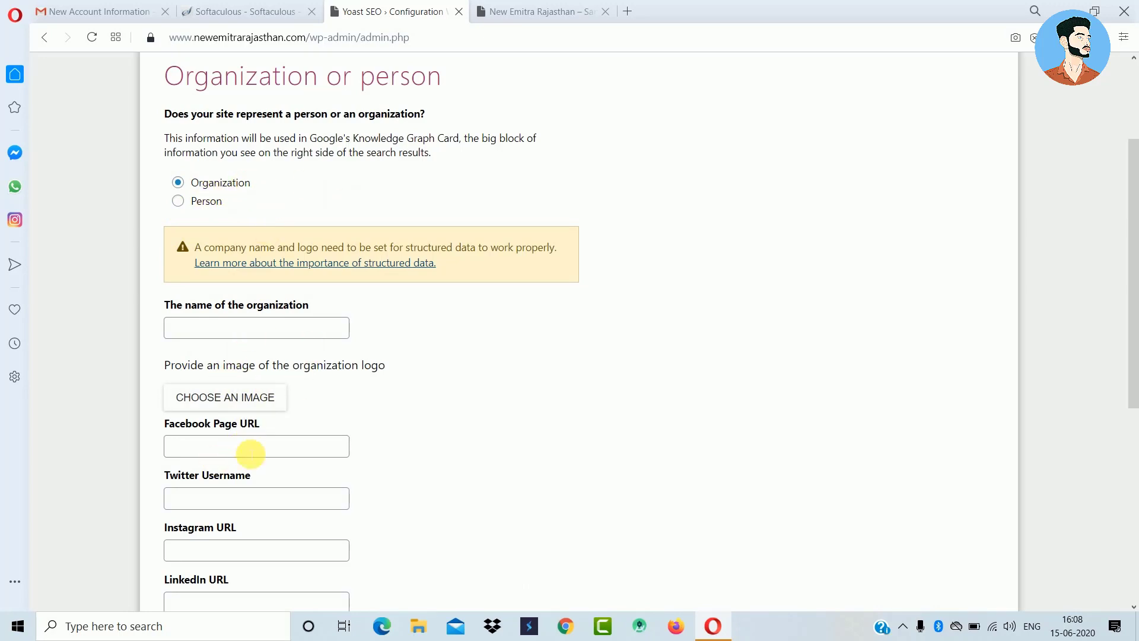
Continue past the blank organization details, keeping Yes for posts and pages in search results and No for multiple authors.
scroll(226, 380, down, 3)
scroll(267, 237, down, 4)
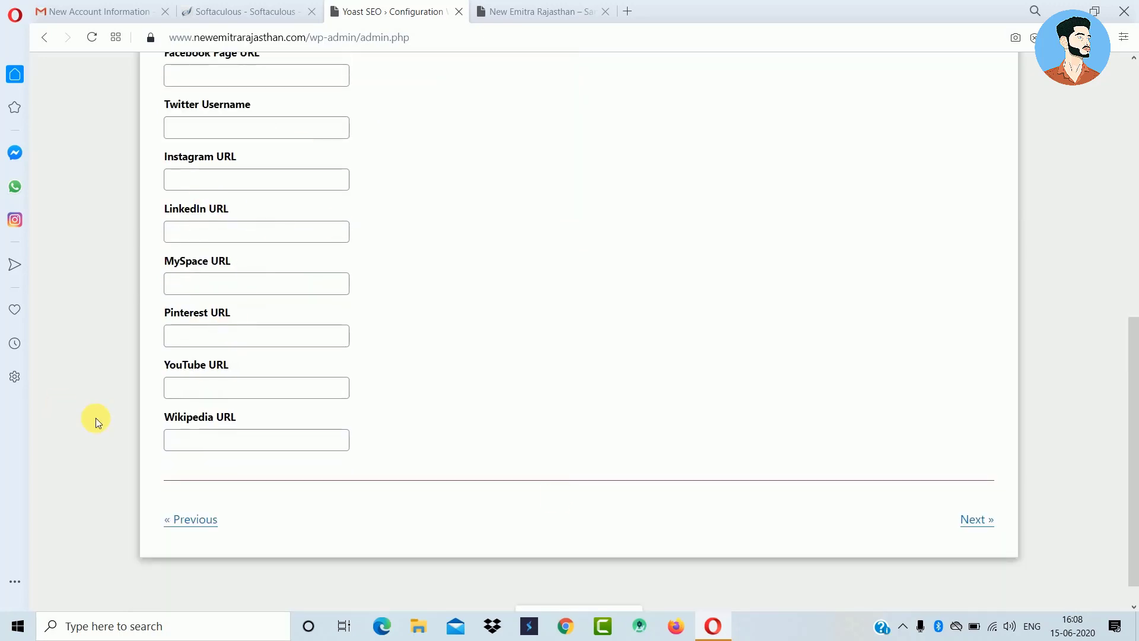
click(971, 521)
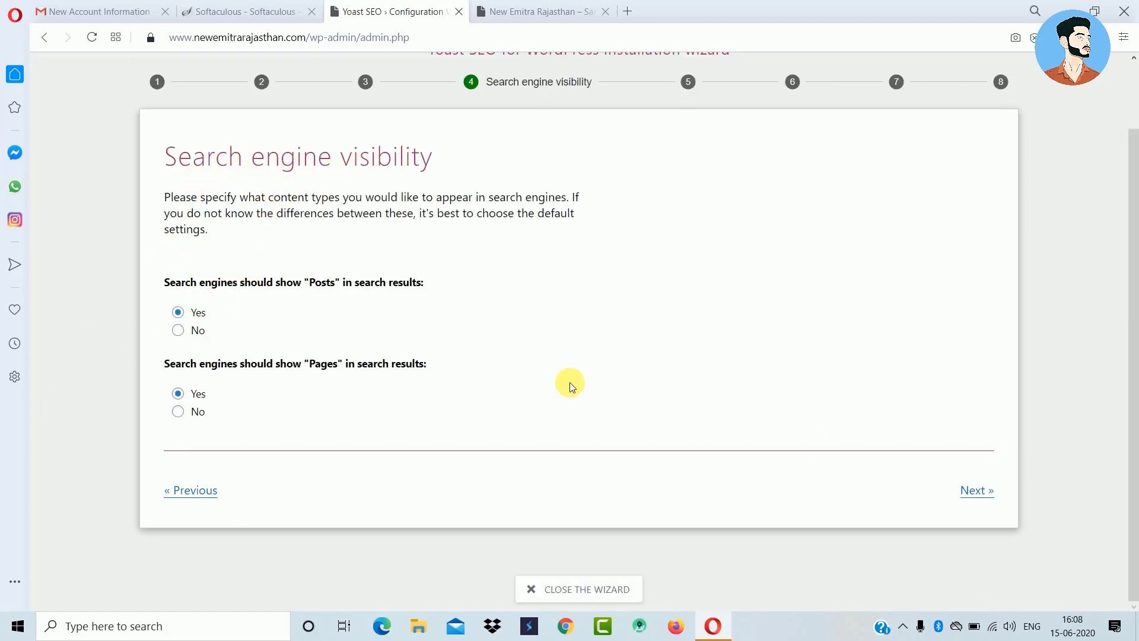
click(979, 491)
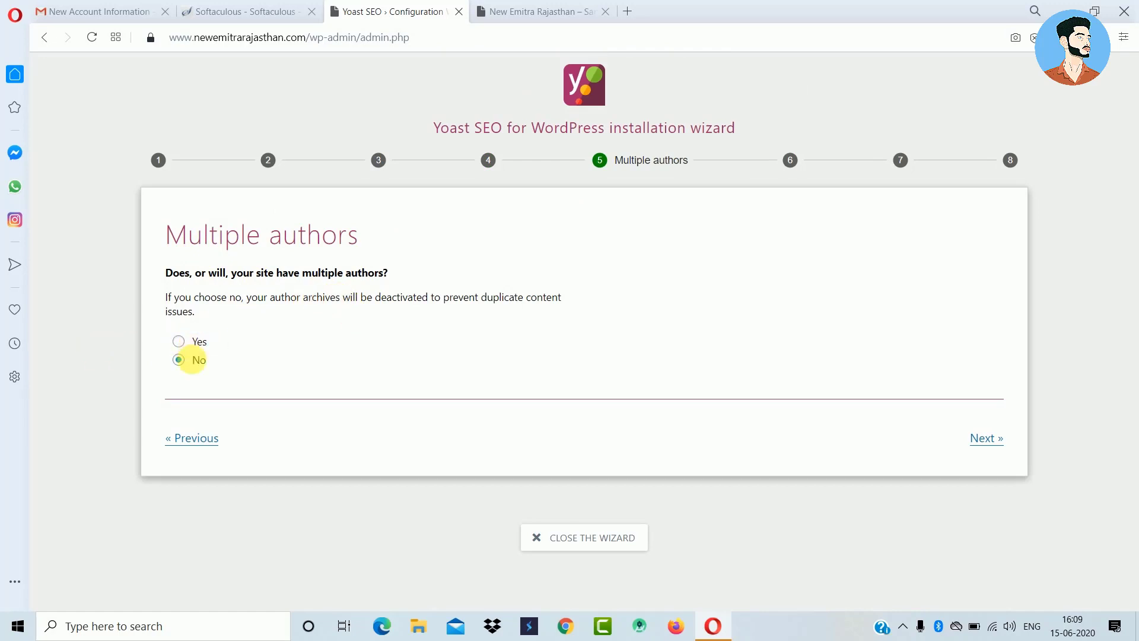
click(983, 438)
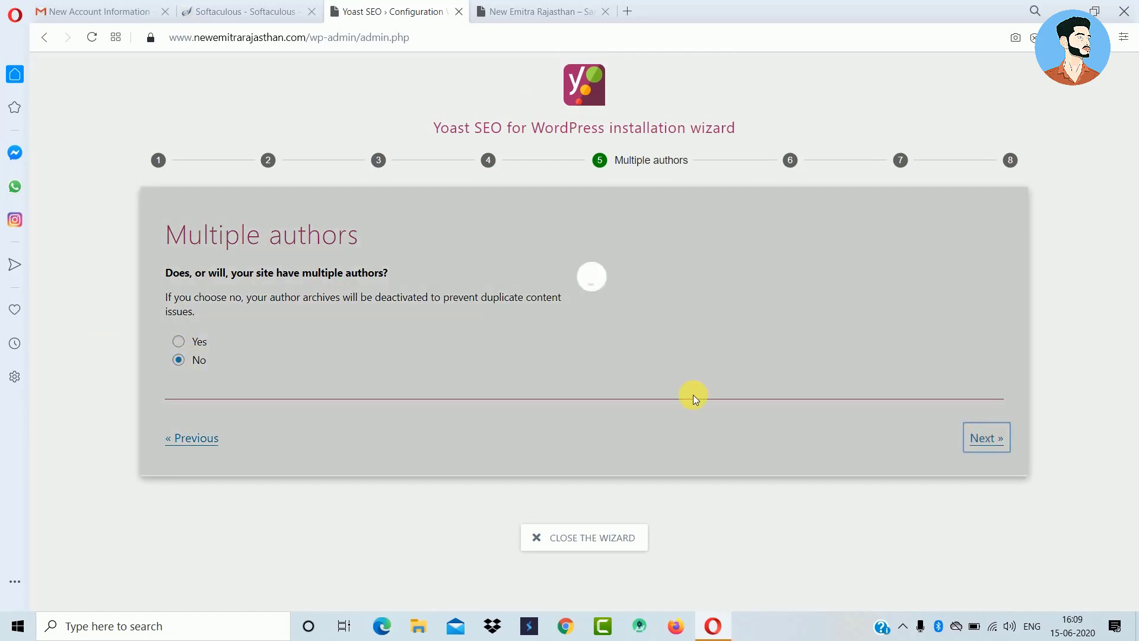
Choose » as the title separator in the wizard's title settings and continue.
scroll(183, 386, down, 1)
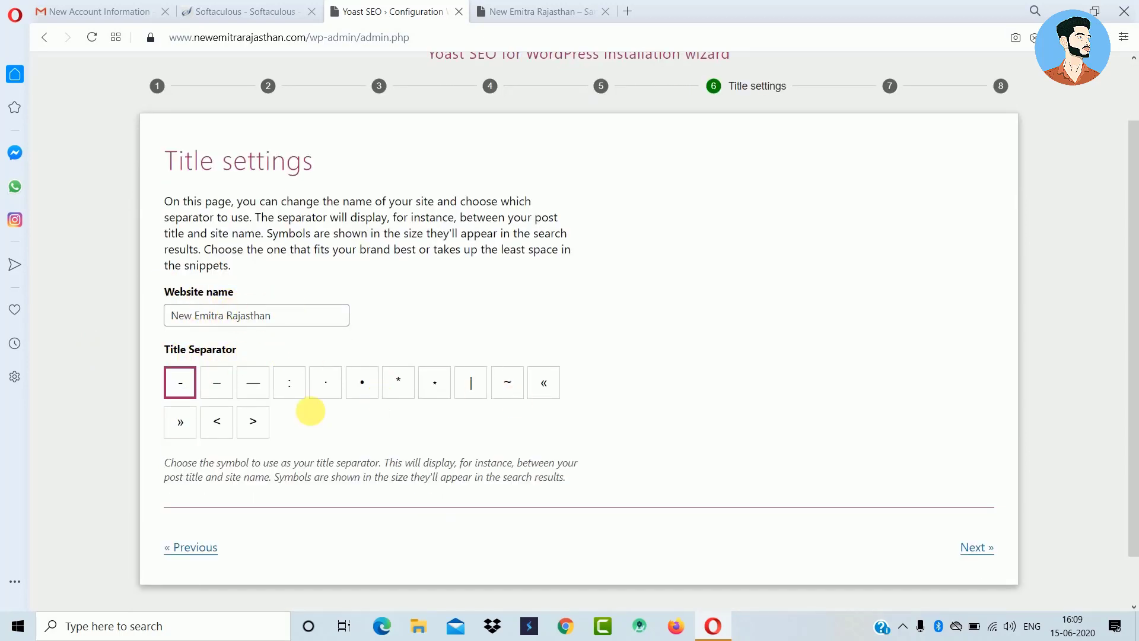
click(184, 422)
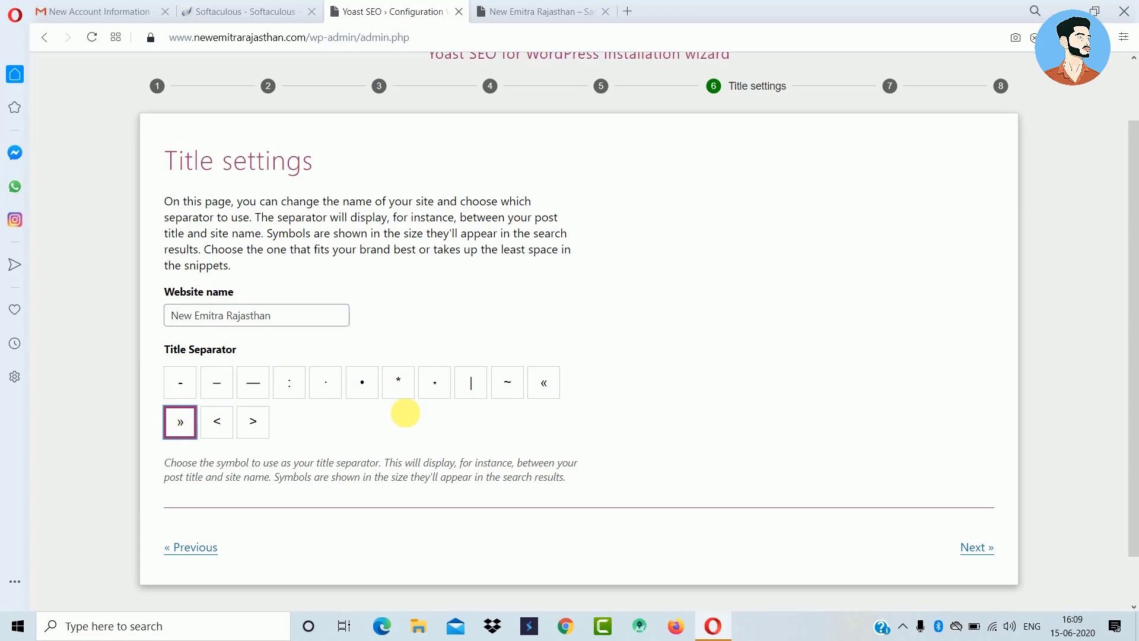
click(977, 549)
Skip the newsletter and training offers and close the completed Yoast SEO wizard.
scroll(490, 299, up, 10)
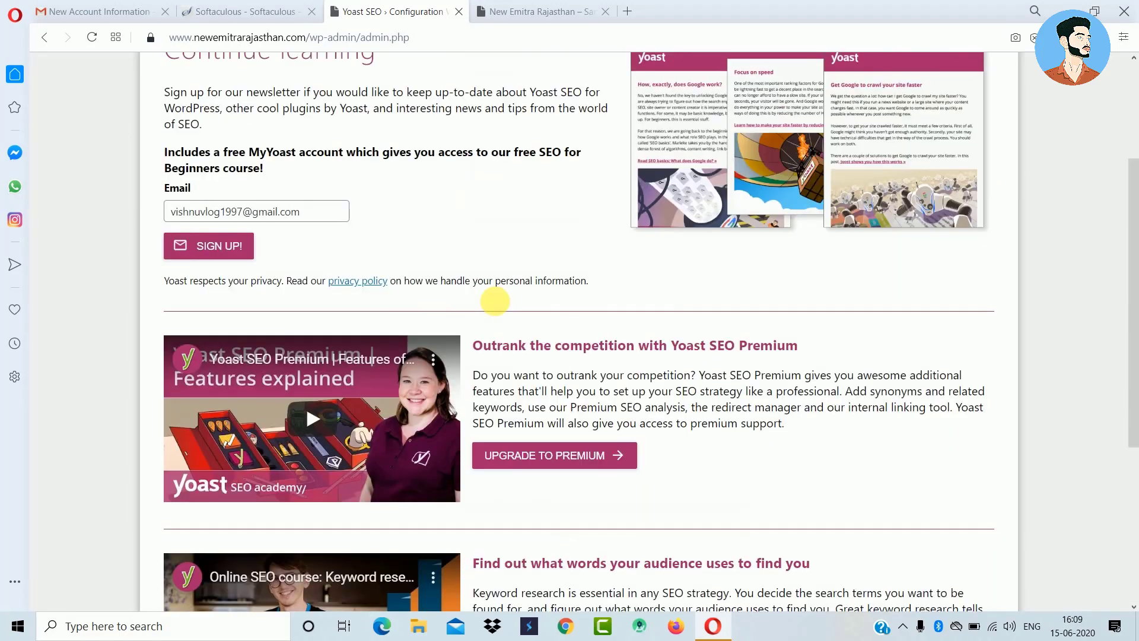
scroll(707, 350, down, 10)
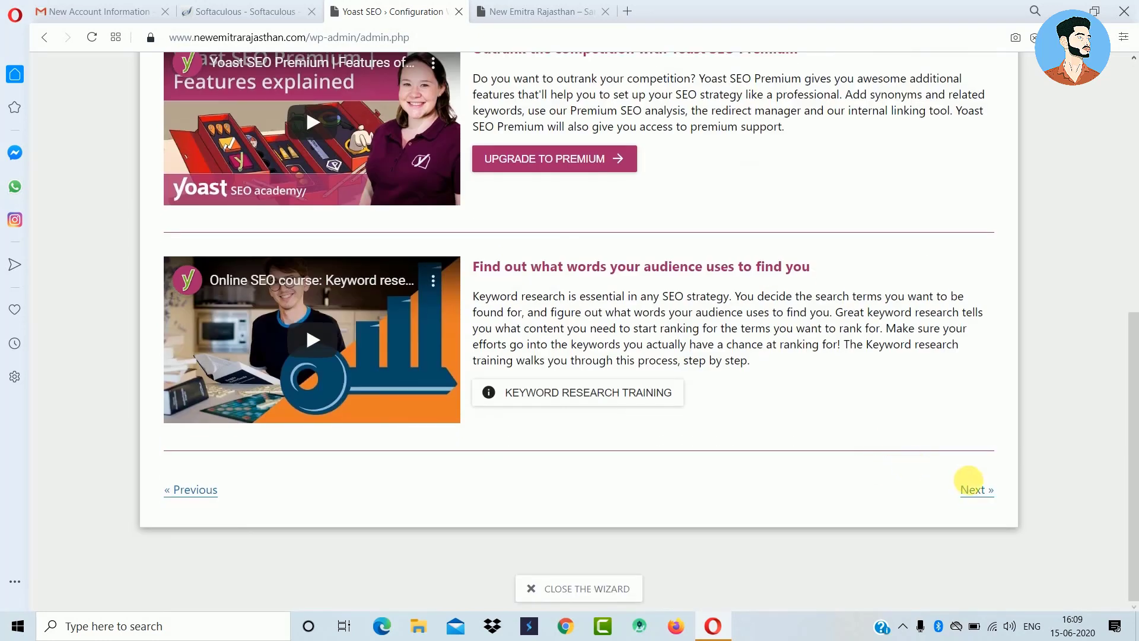
click(973, 486)
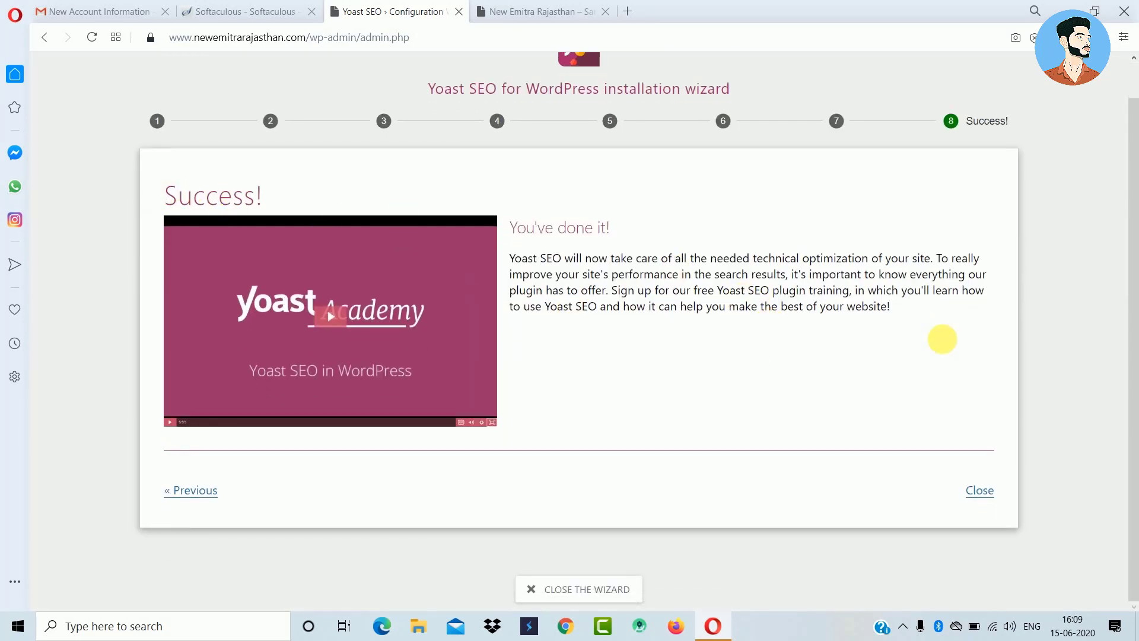
click(980, 490)
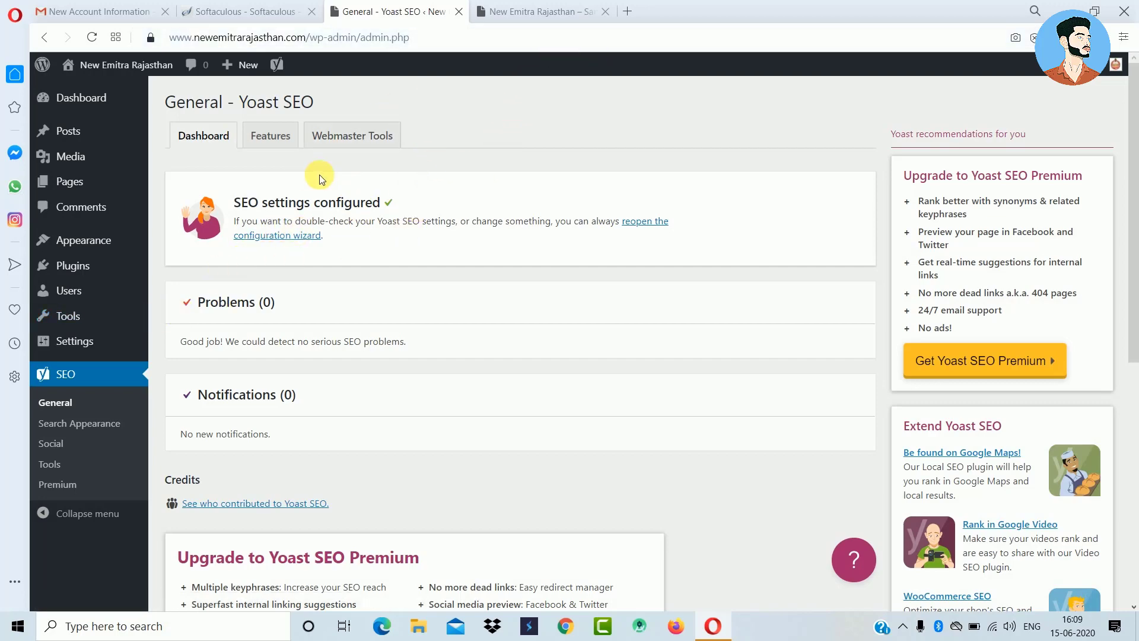
Search the web for "google webmaster" in a new browser tab and open the Google Webmasters result to reach Search Console.
click(631, 11)
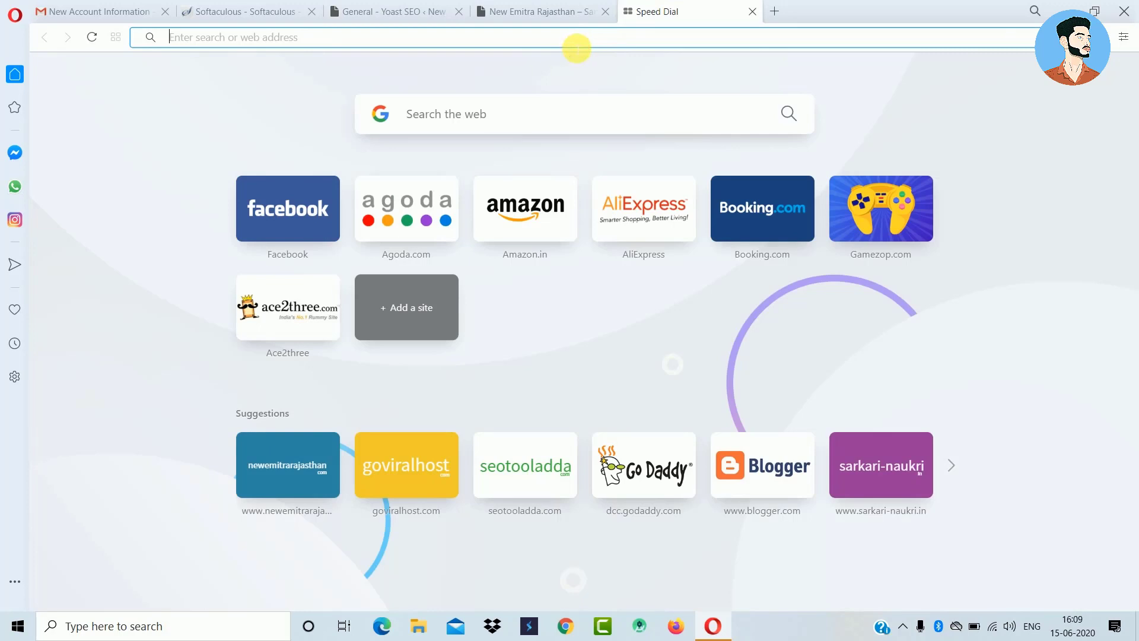
text(google webmaster)
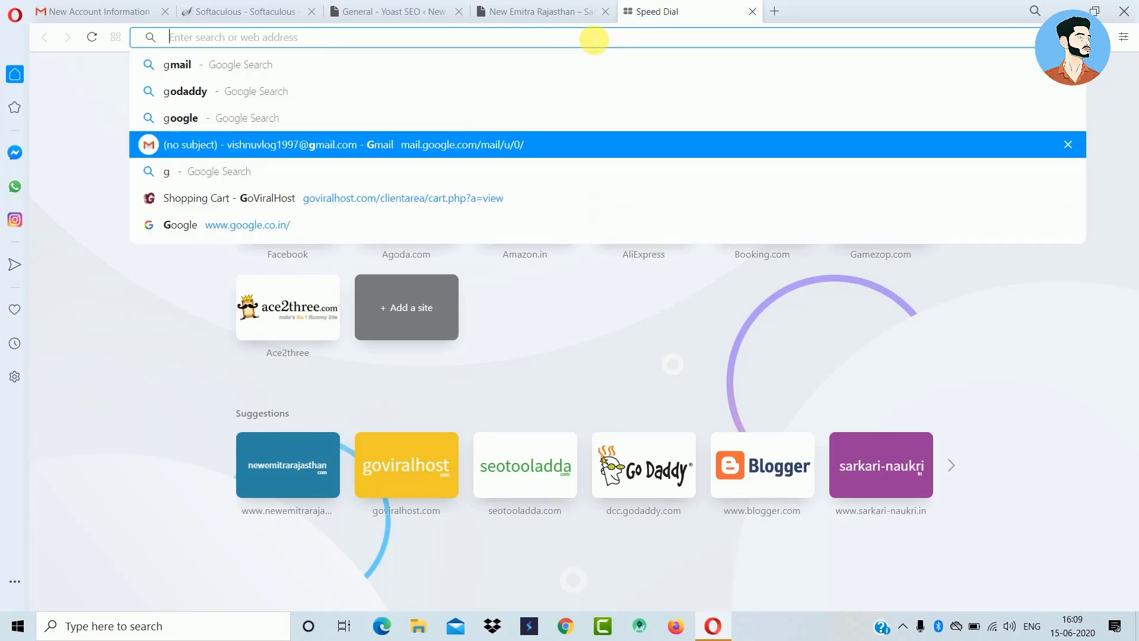
key(Return)
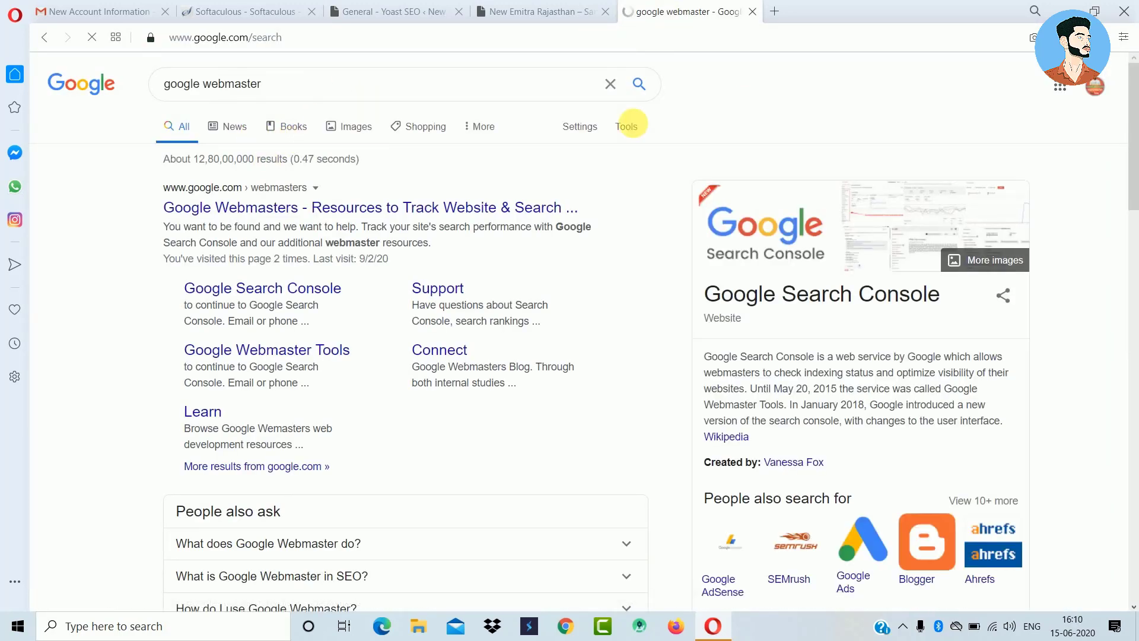
click(227, 207)
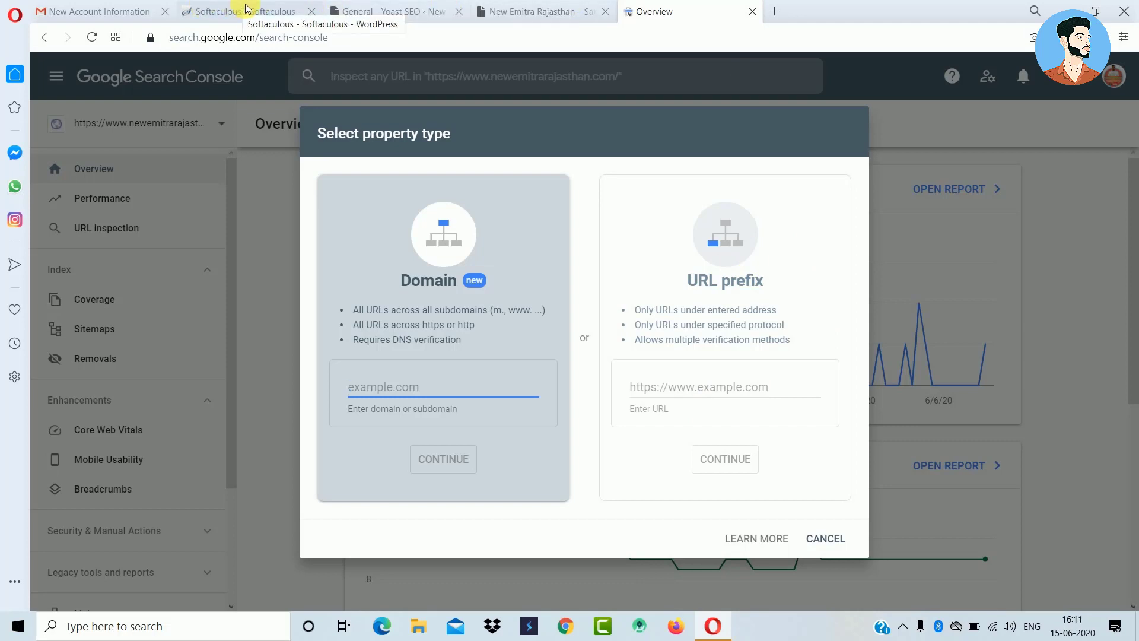
click(285, 7)
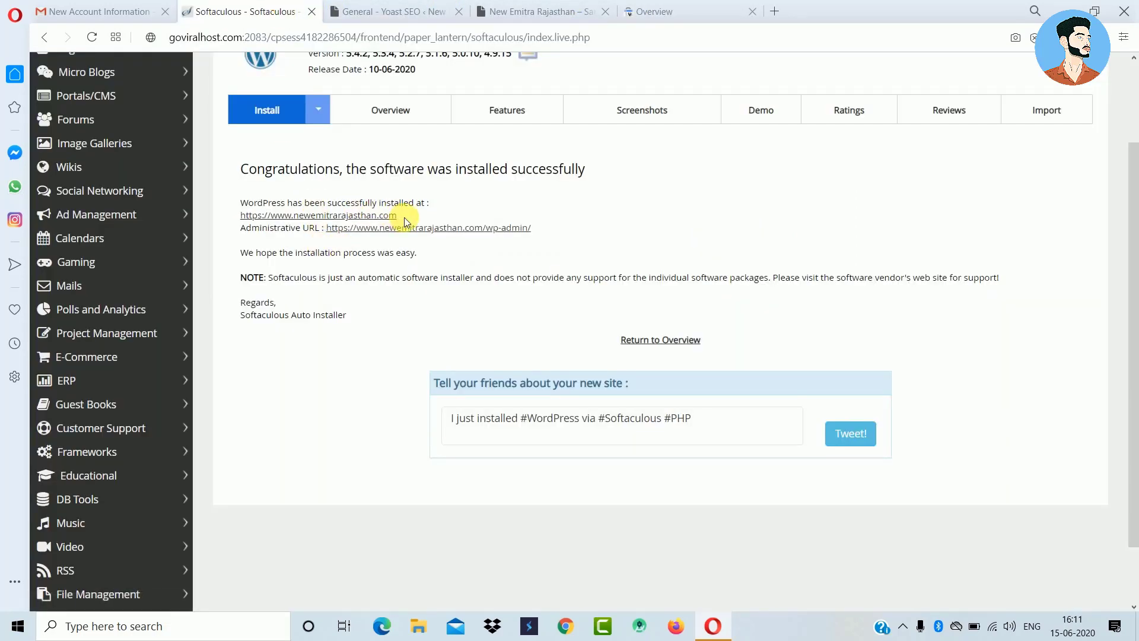
drag(399, 215, 241, 216)
right_click(261, 217)
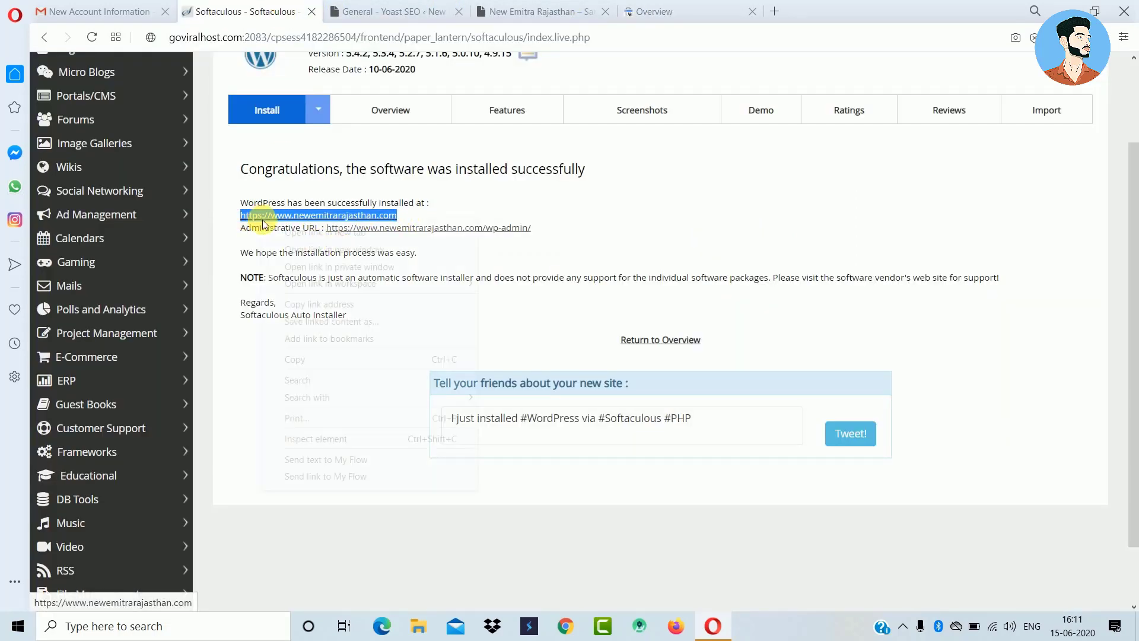
click(302, 359)
key(ctrl+Tab)
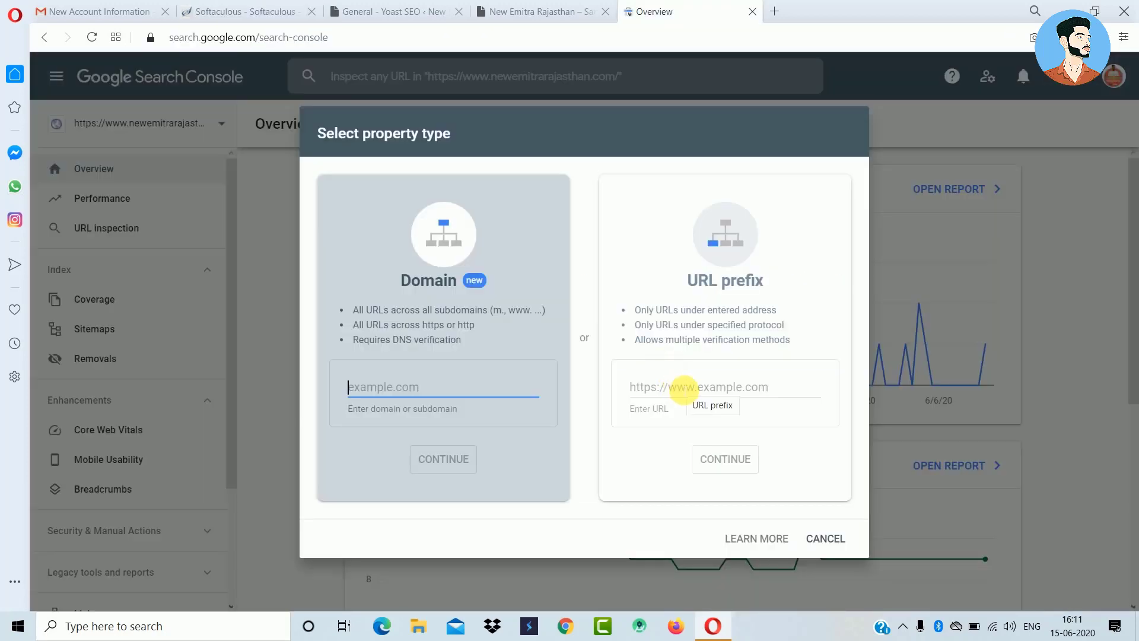
click(697, 389)
key(ctrl+v)
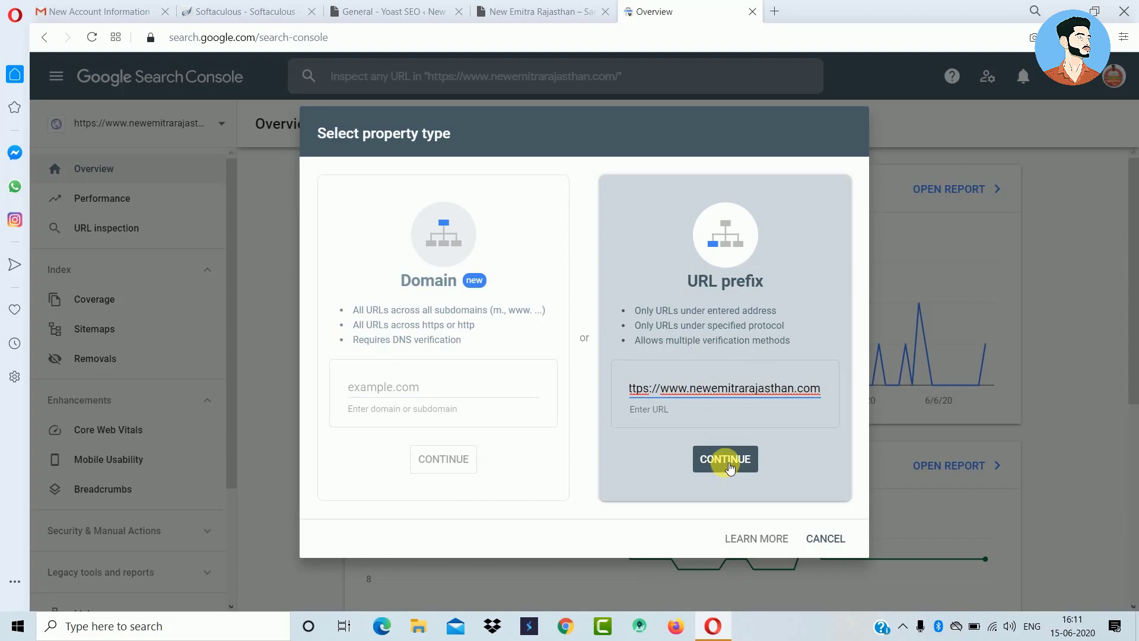
click(727, 462)
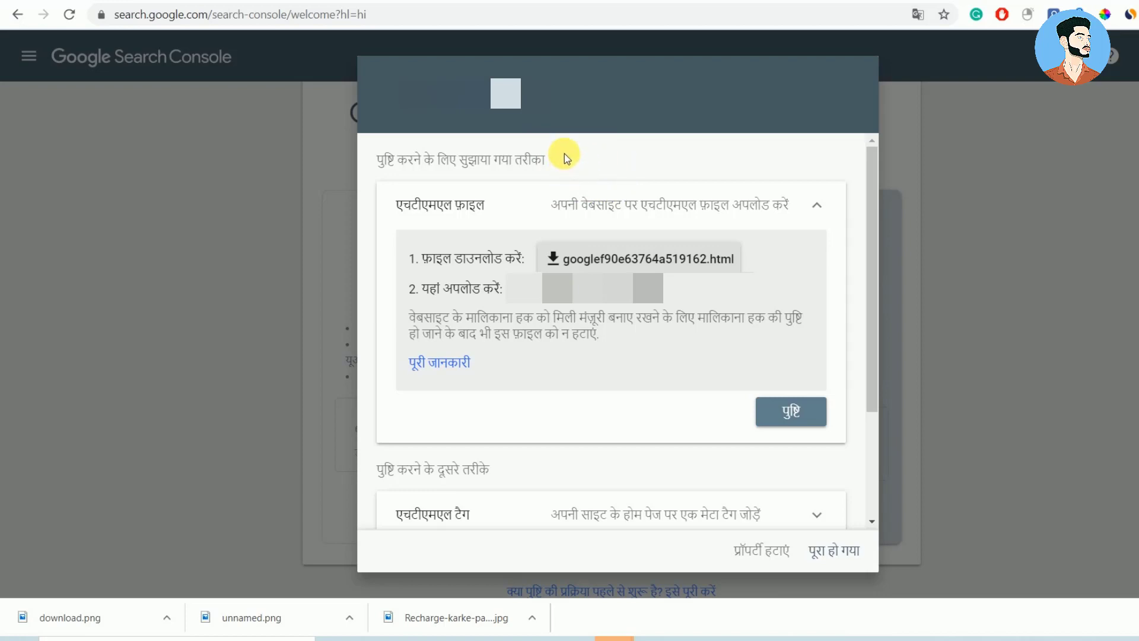
Review the ownership verification methods, from the HTML file to the alternatives such as the HTML tag.
scroll(568, 316, down, 1)
scroll(481, 209, up, 1)
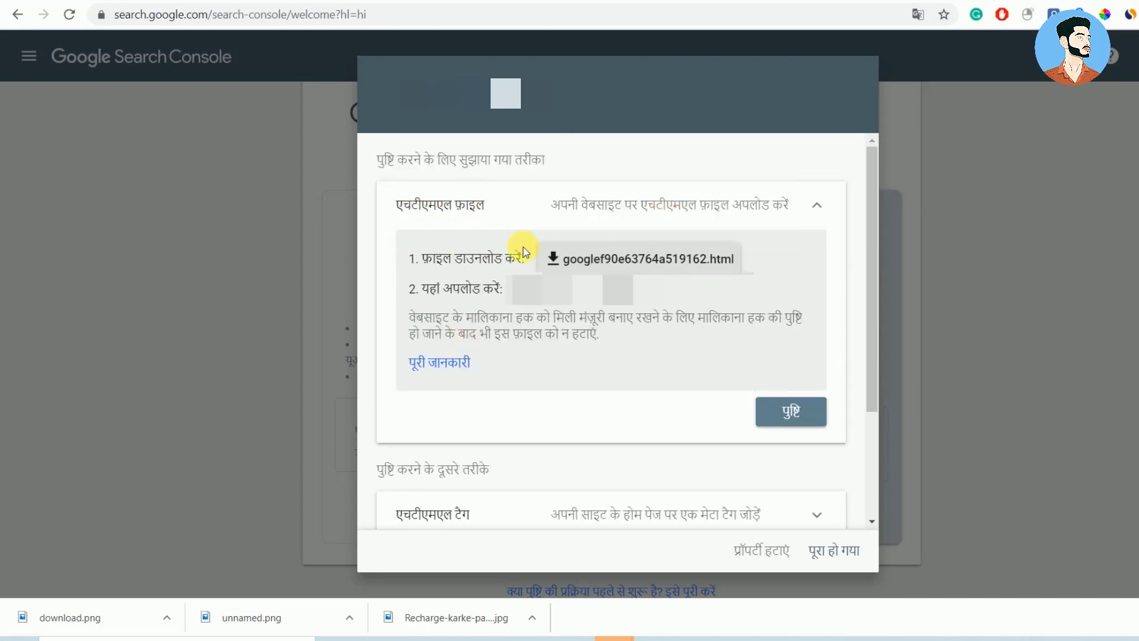
scroll(677, 350, down, 2)
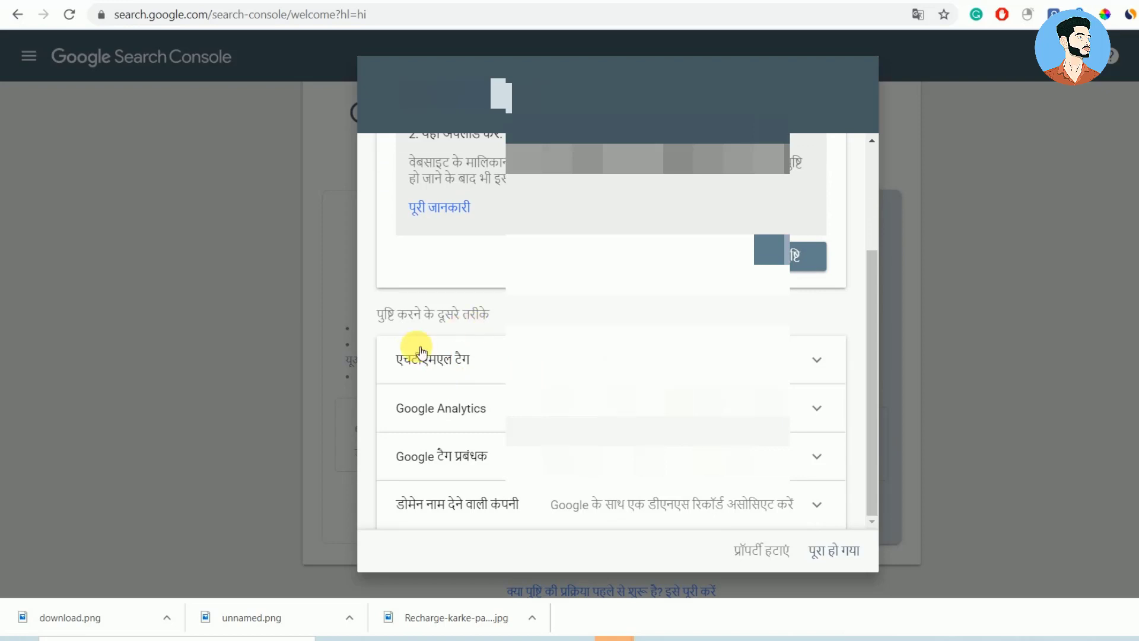